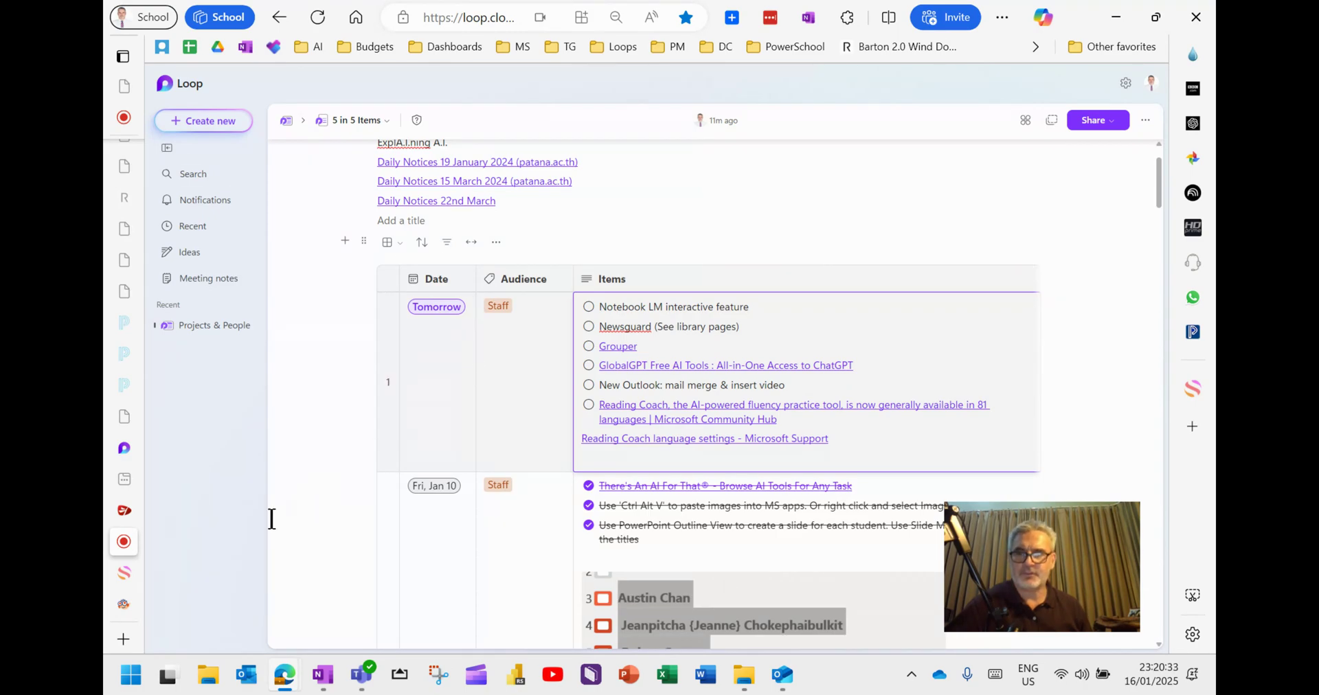
Switch to the Grouper browser tab and try class 9T in groups of 3, 4 and 5.
mouse_move(126, 609)
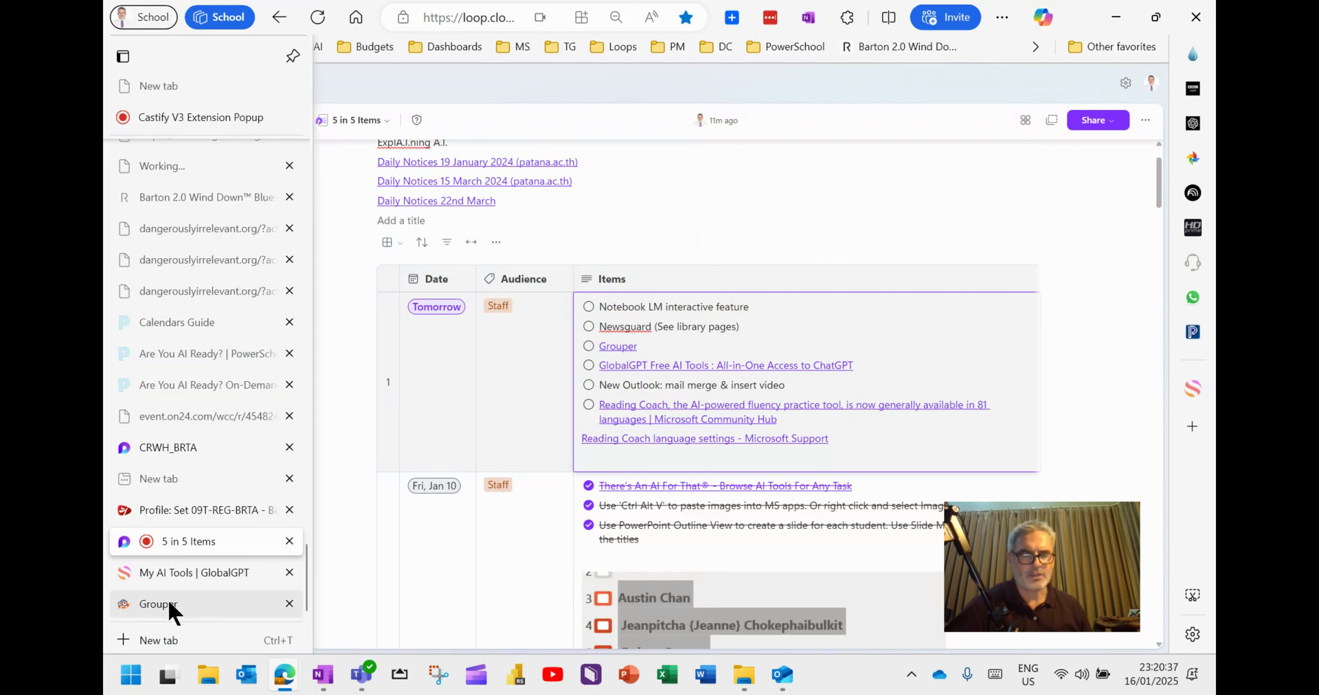
left_click(165, 605)
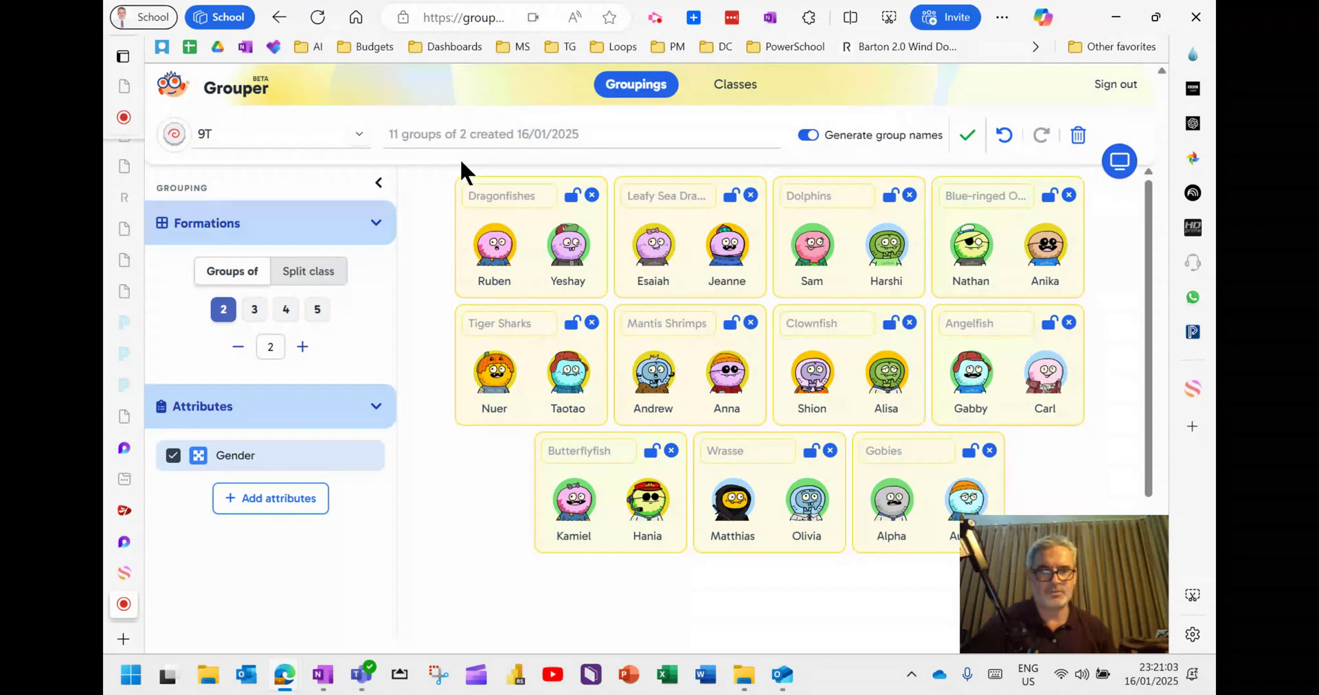
left_click(257, 310)
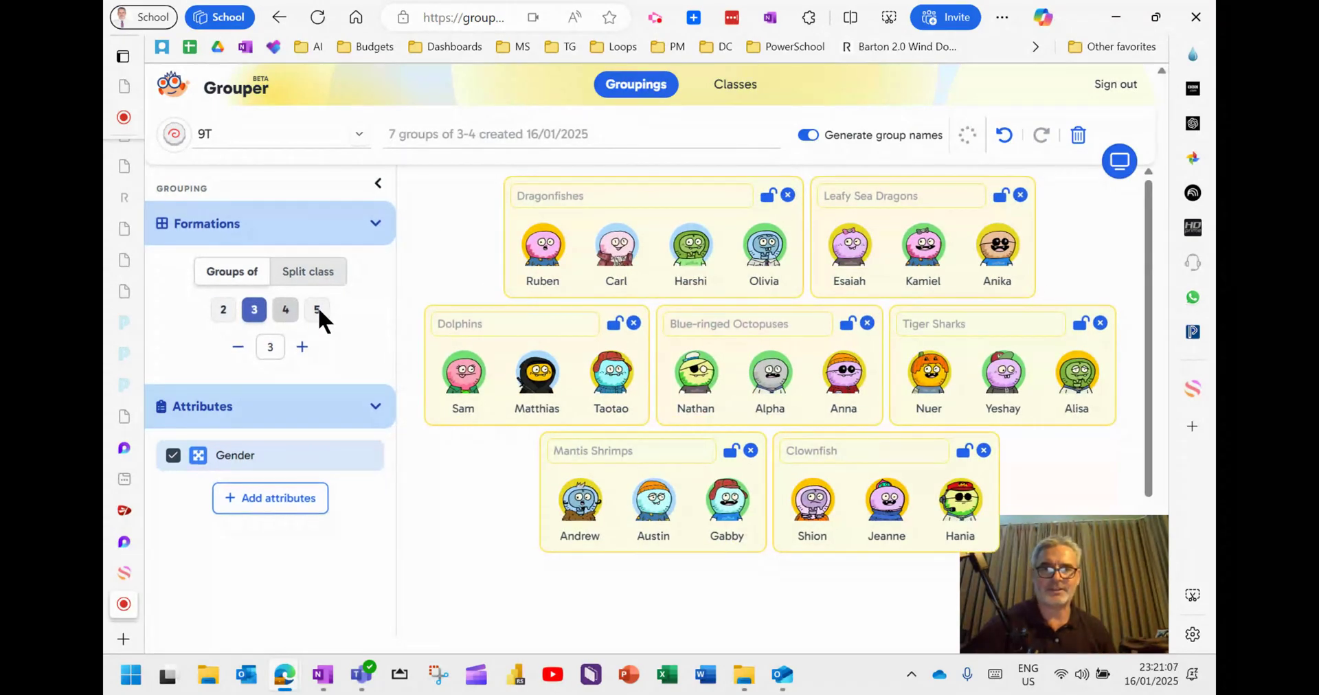
left_click(286, 310)
left_click(317, 309)
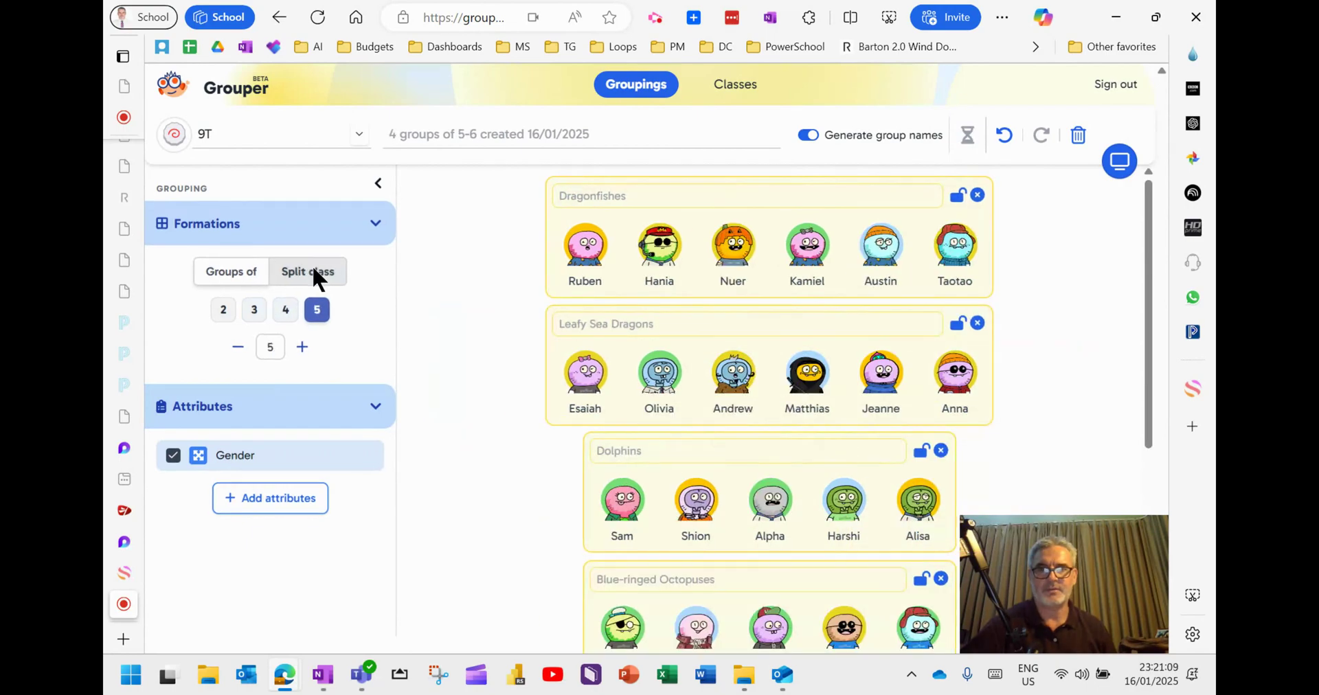
Try splitting the class into 2 groups and return to dividing it into groups of 4.
left_click(312, 268)
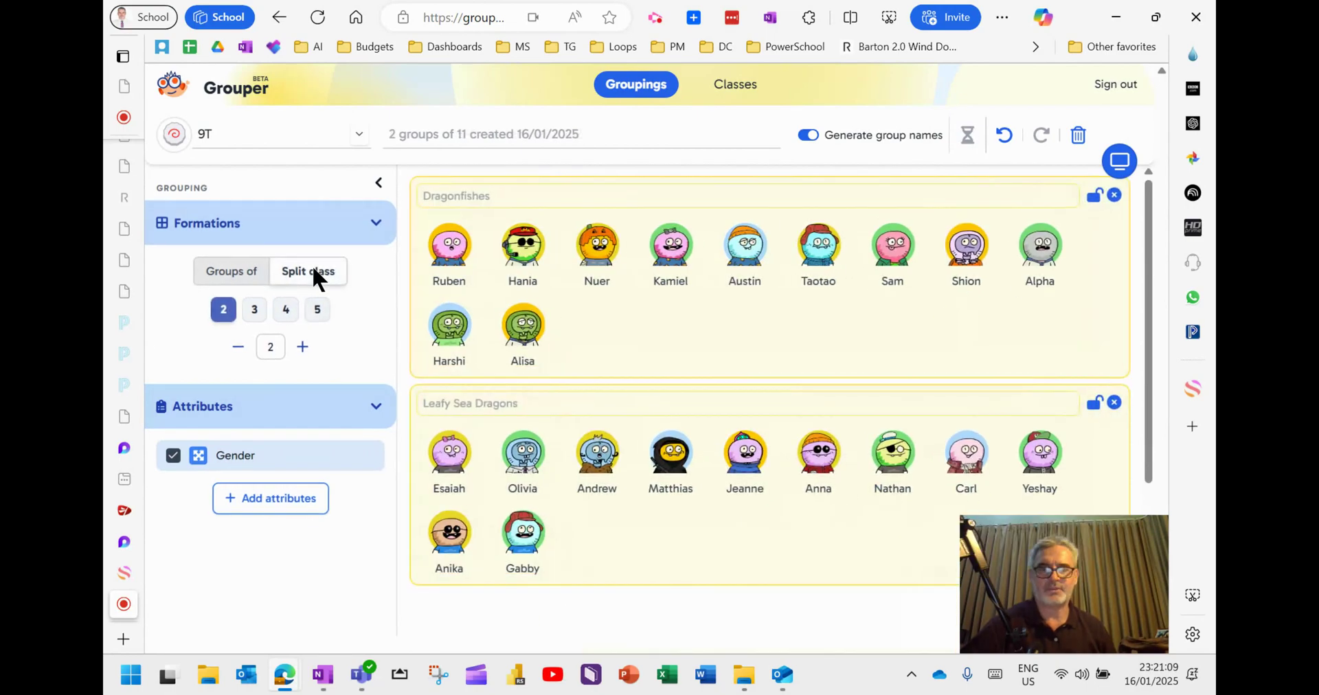
left_click(231, 271)
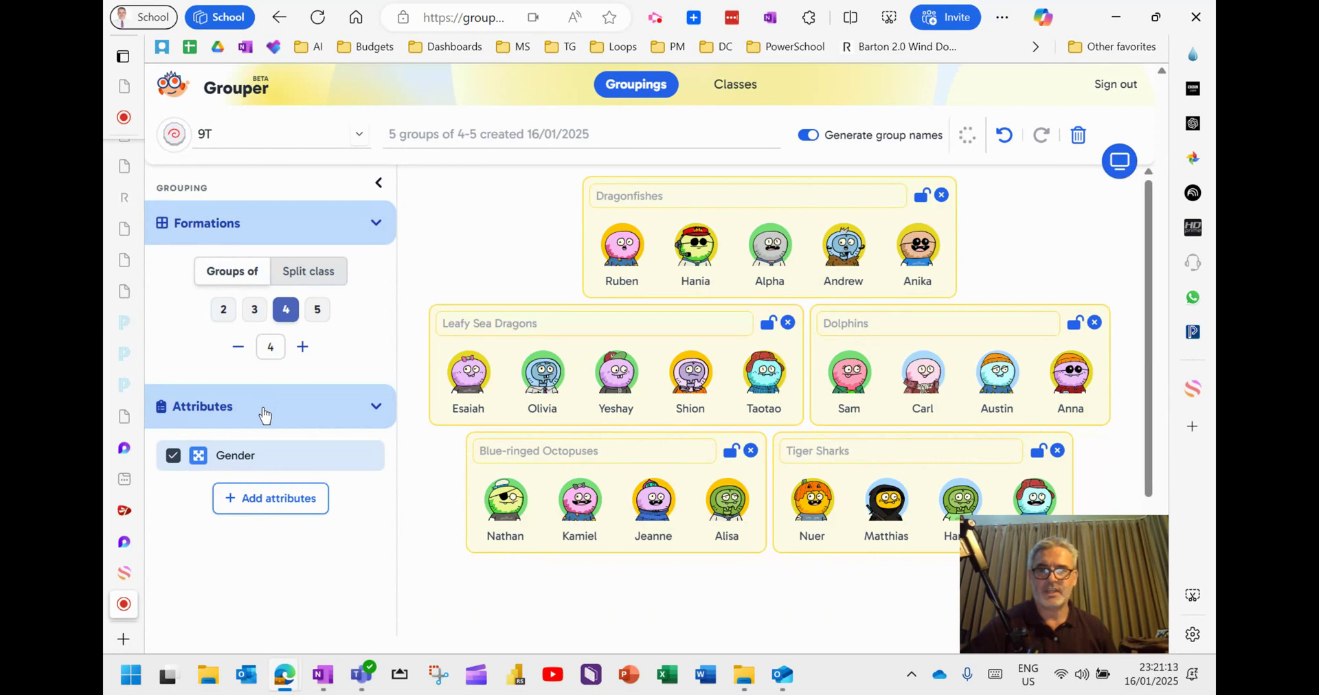
mouse_move(202, 460)
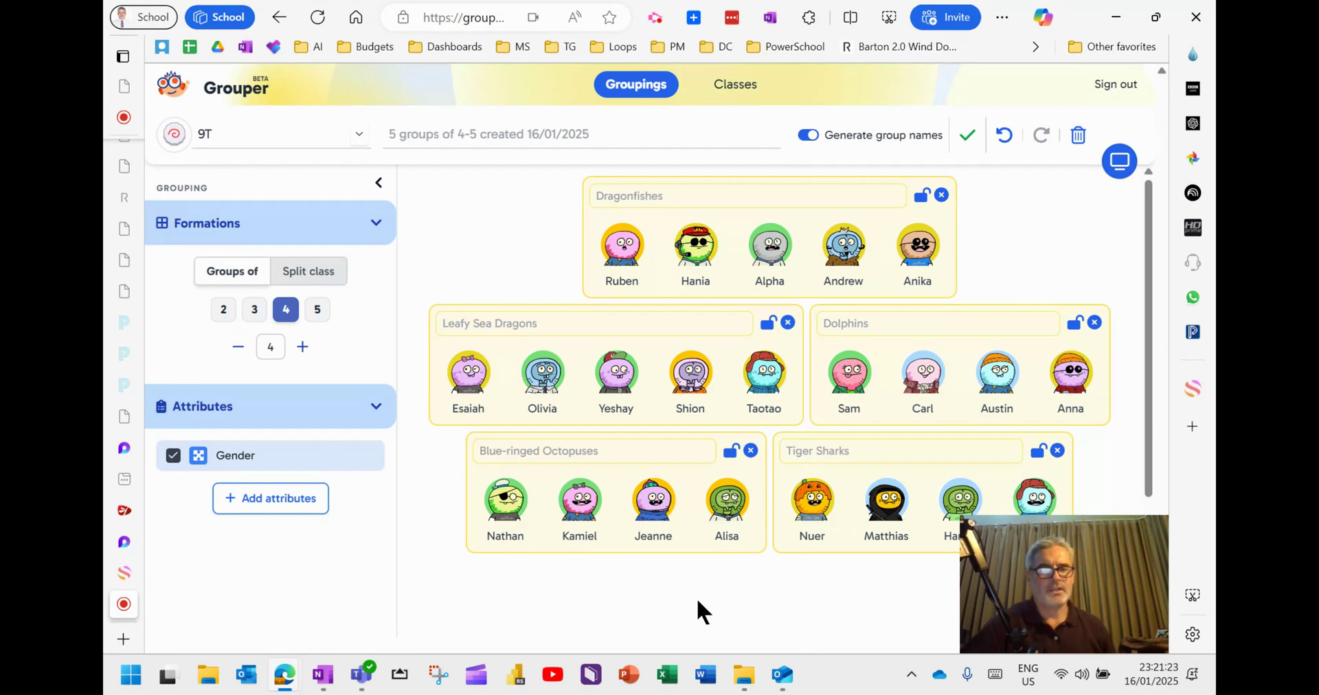
Mark the second student in Tiger Sharks and the third student in Blue-ringed Octopuses as absent.
left_click_drag(1040, 530, 1041, 78)
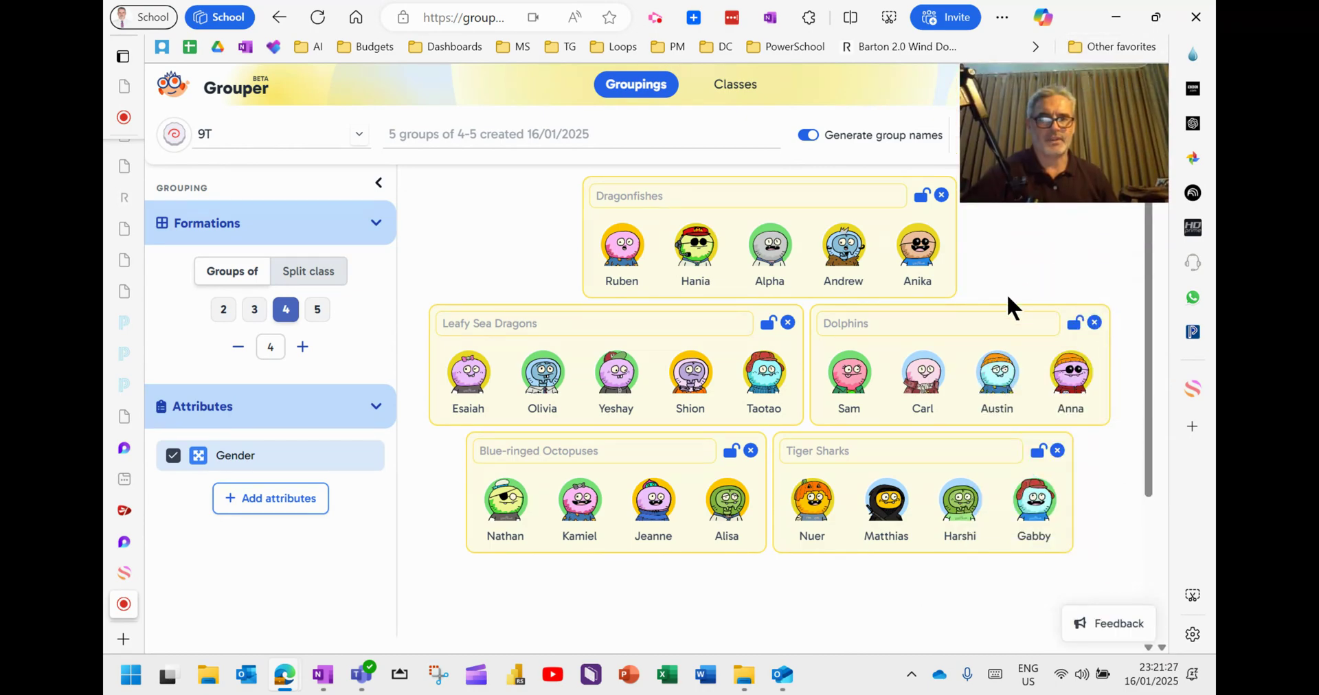
right_click(900, 505)
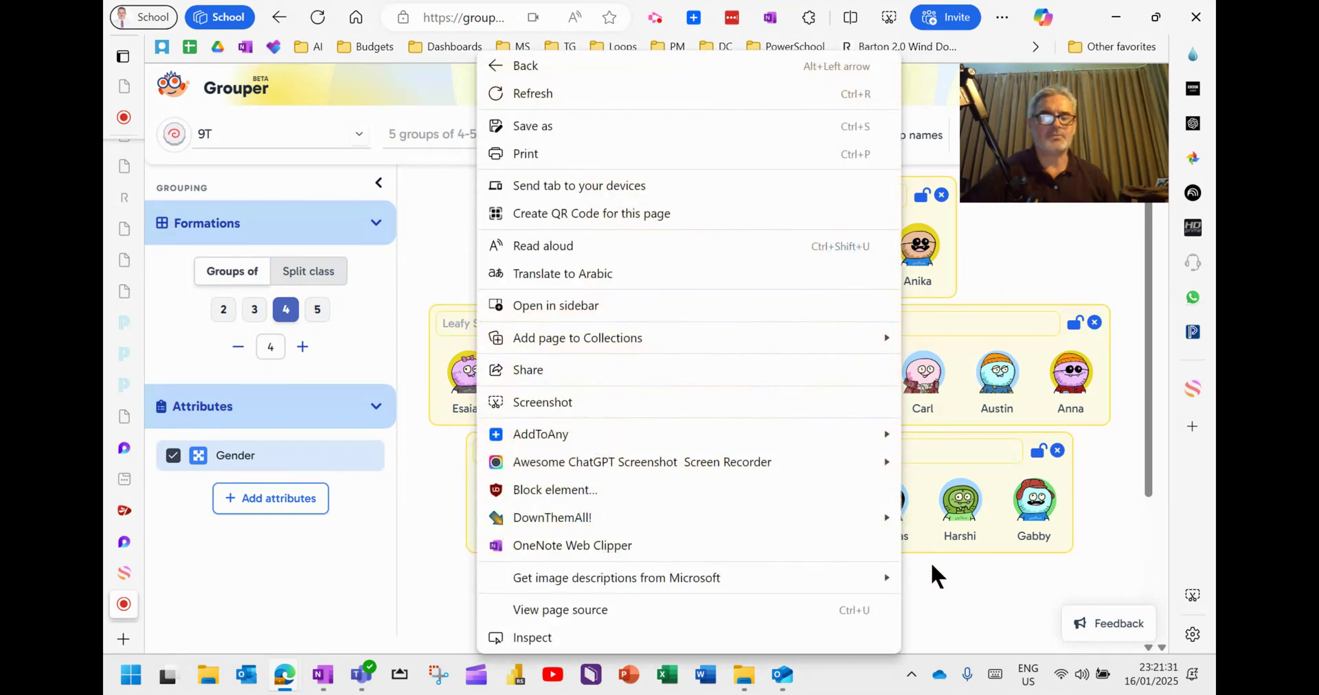
left_click(936, 576)
left_click(912, 482)
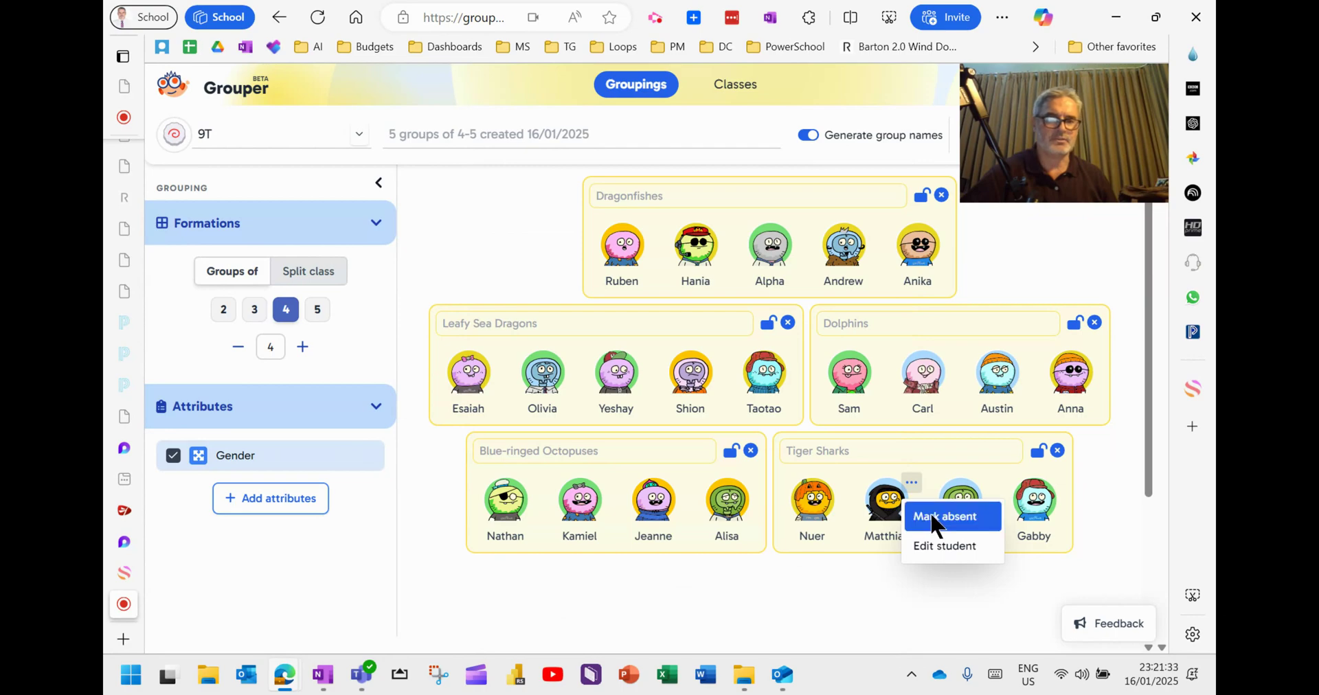
left_click(905, 524)
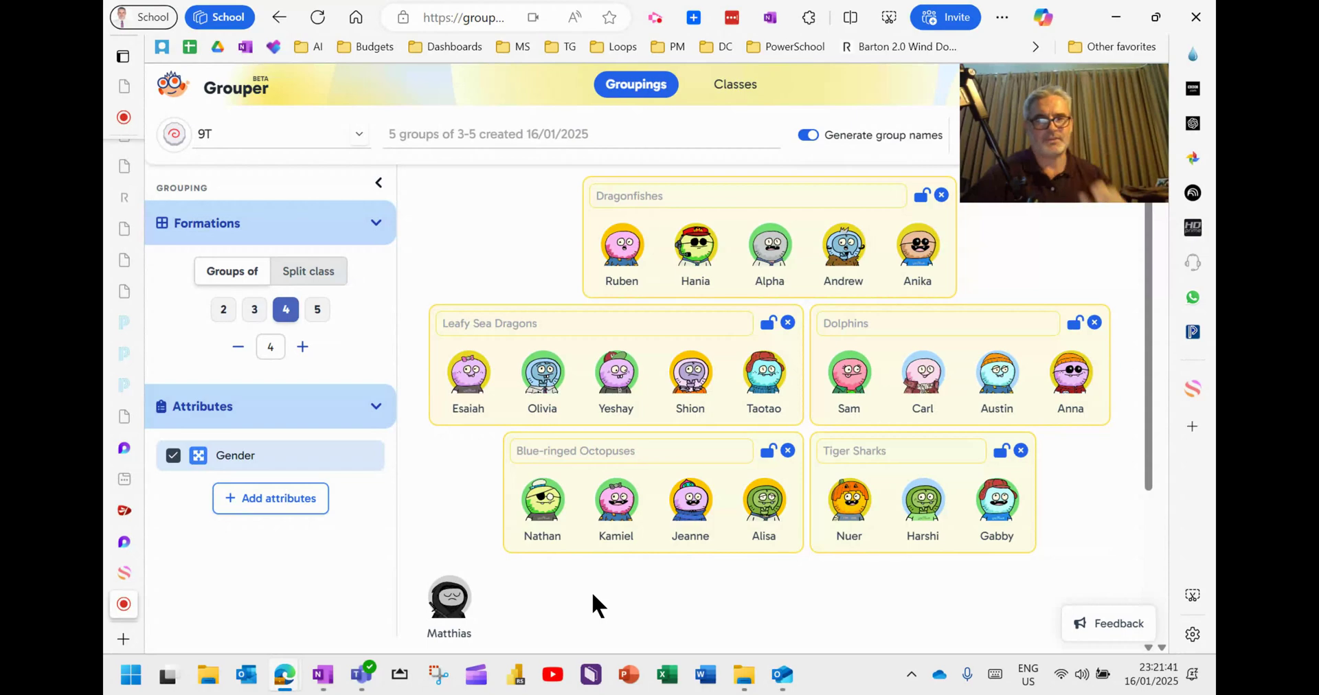
left_click(685, 503)
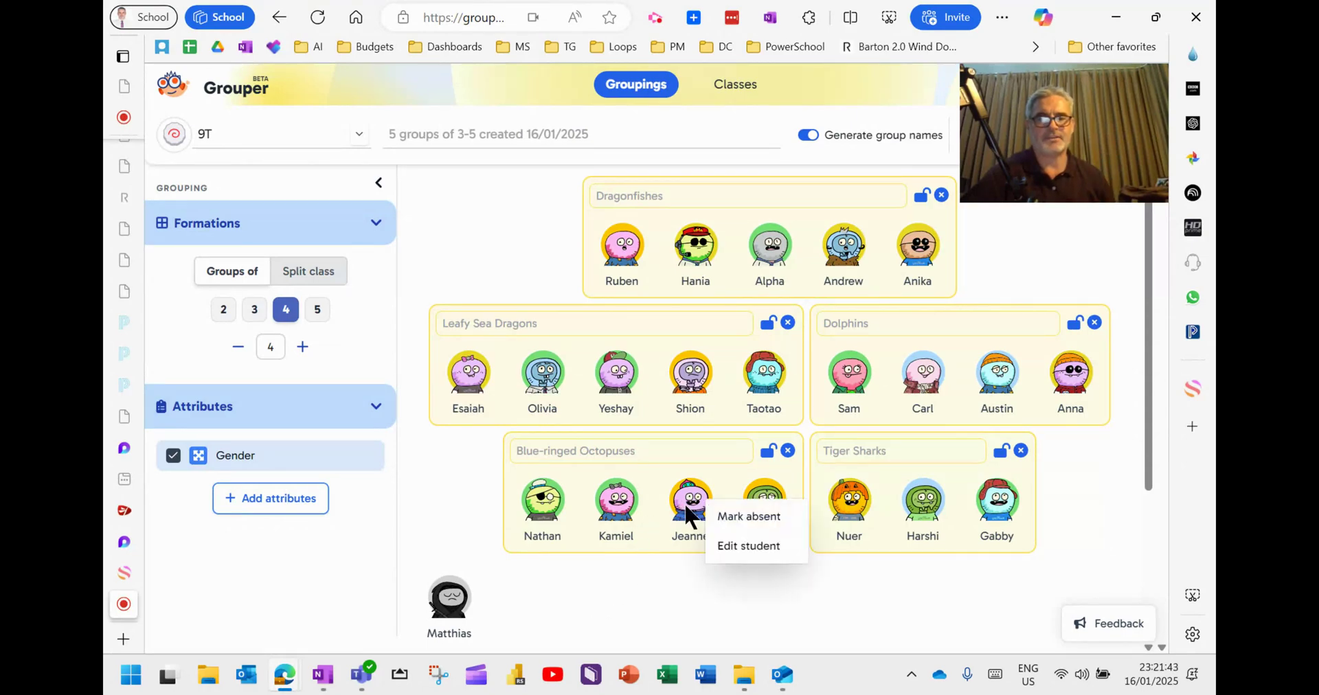
left_click(724, 521)
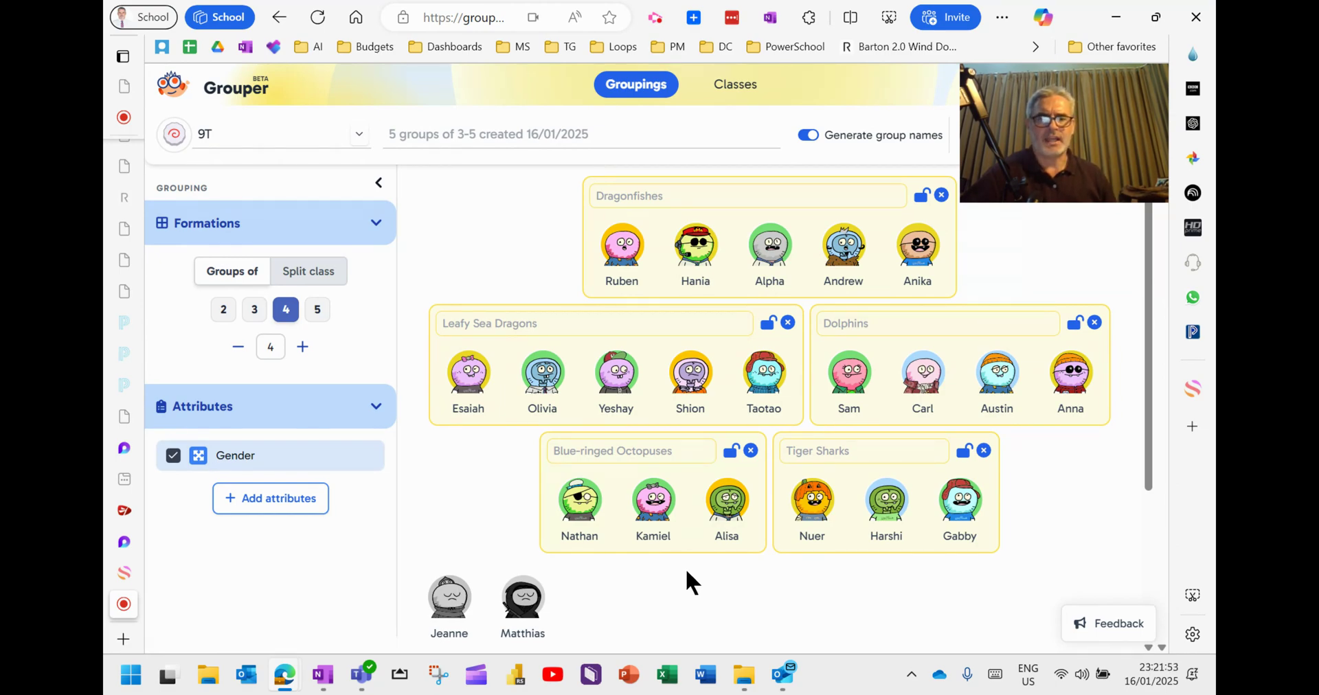
Set the second Blue-ringed Octopuses student not to be grouped with the third listed classmate, and regroup the class in groups of 3.
left_click(660, 506)
left_click(660, 504)
left_click(659, 507)
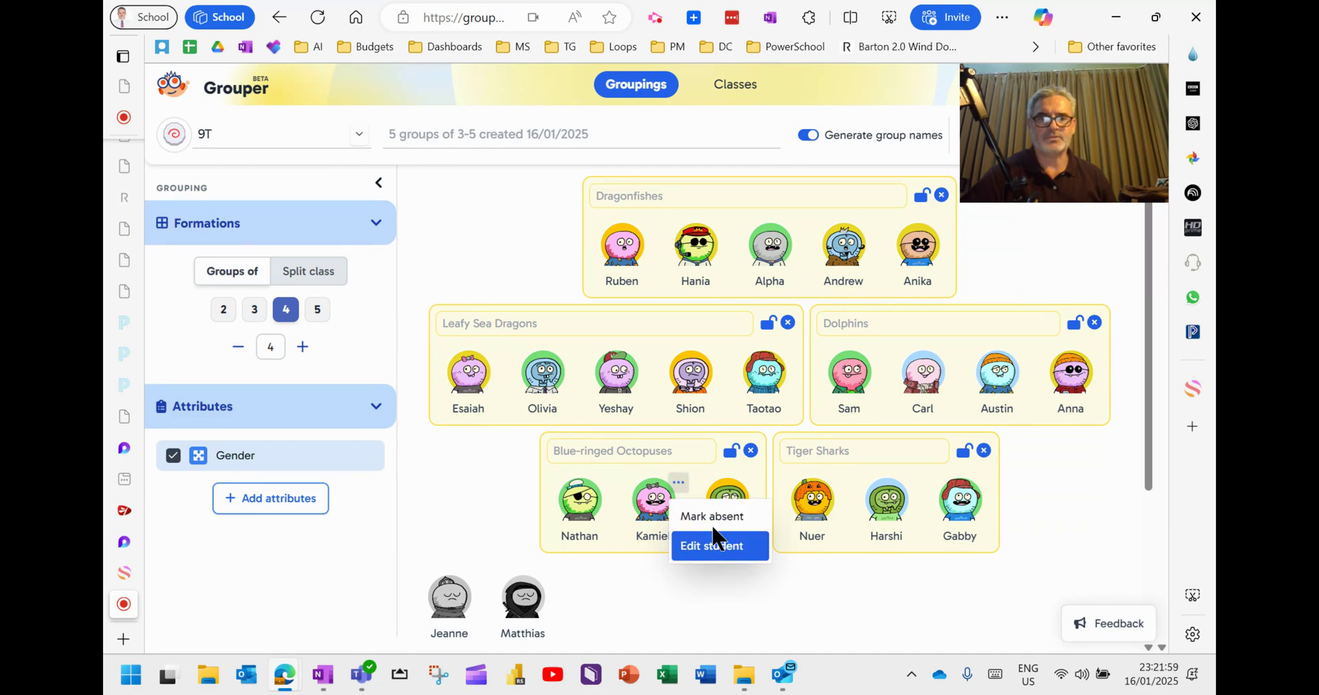
left_click(696, 554)
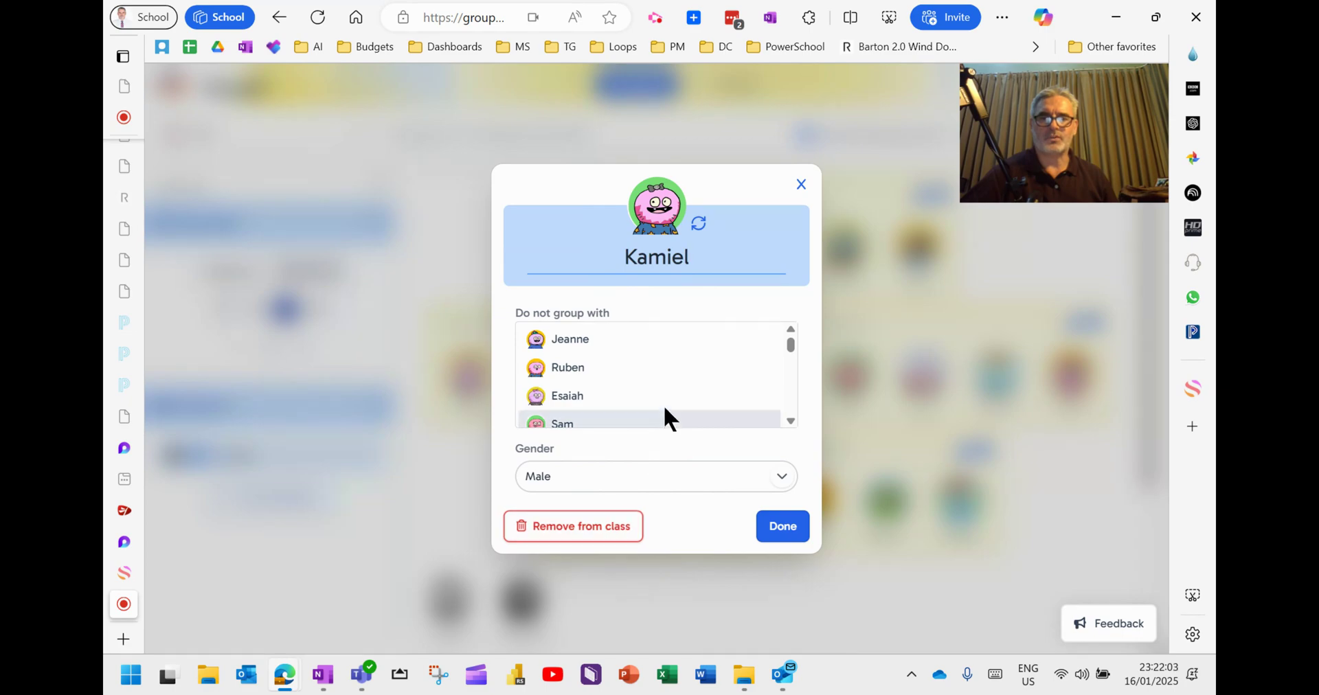
scroll(666, 395, "down", 1)
scroll(665, 396, "up", 1)
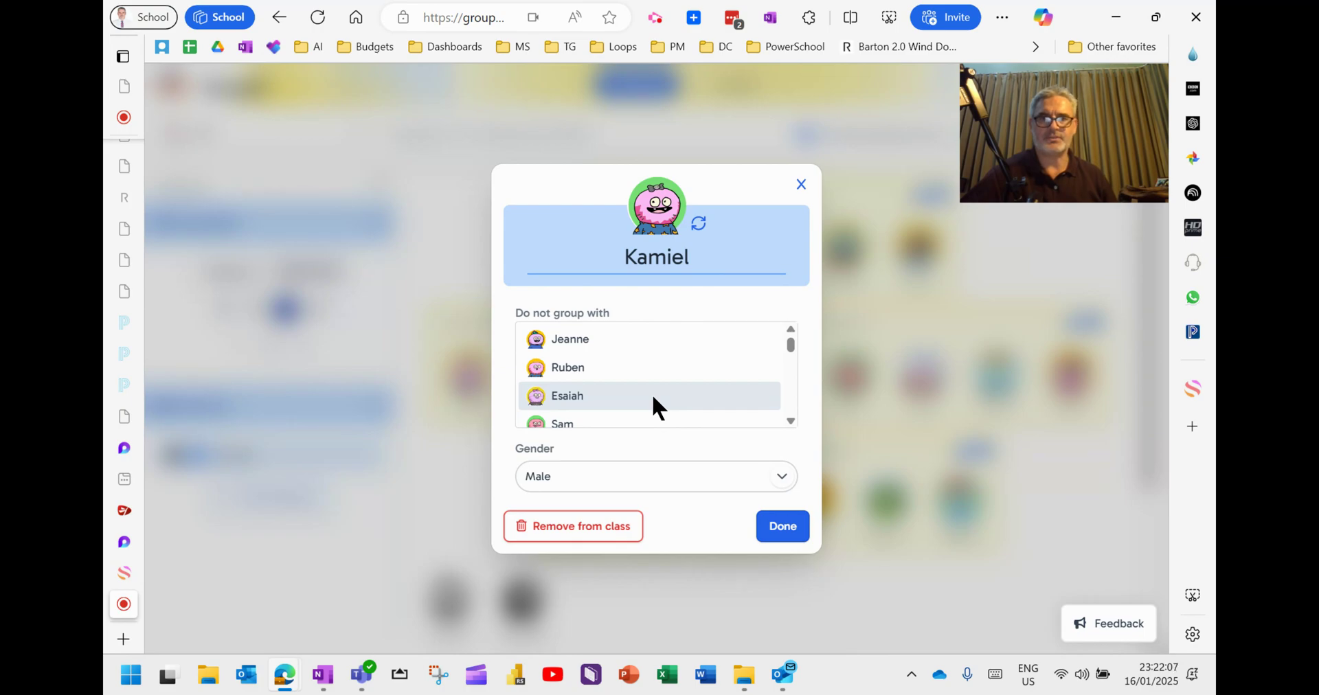
left_click(591, 396)
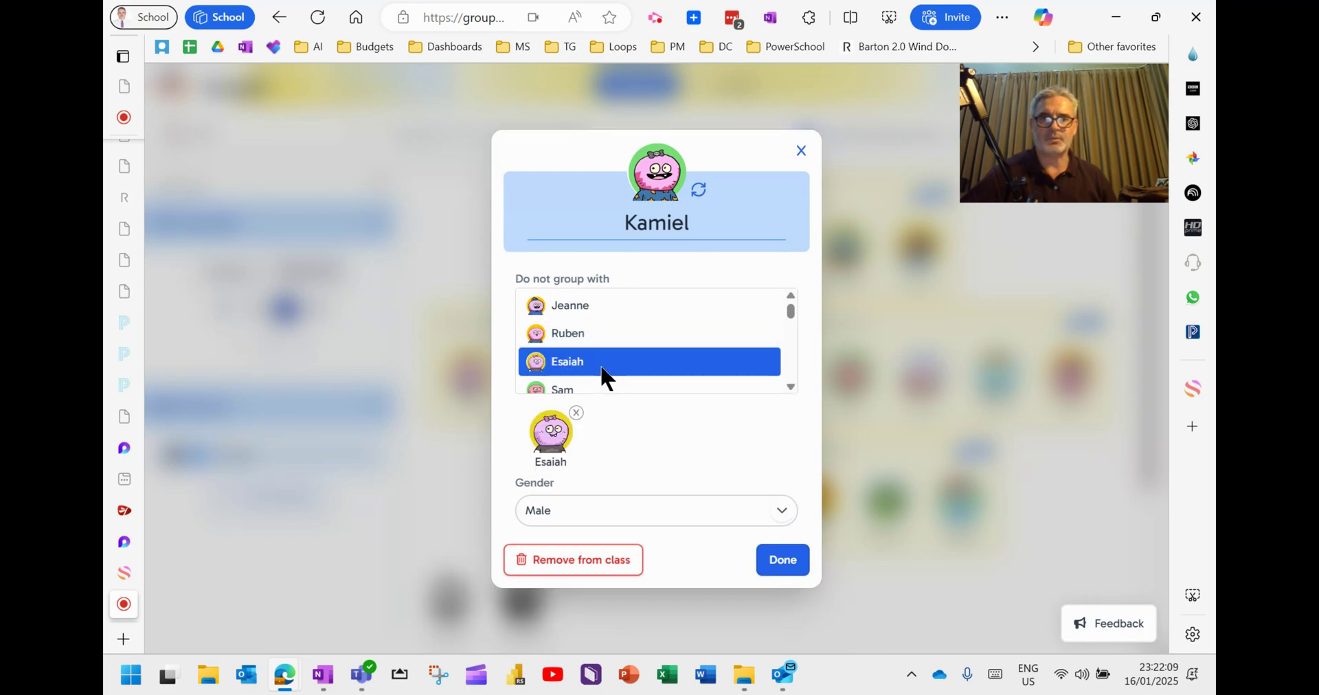
left_click(779, 562)
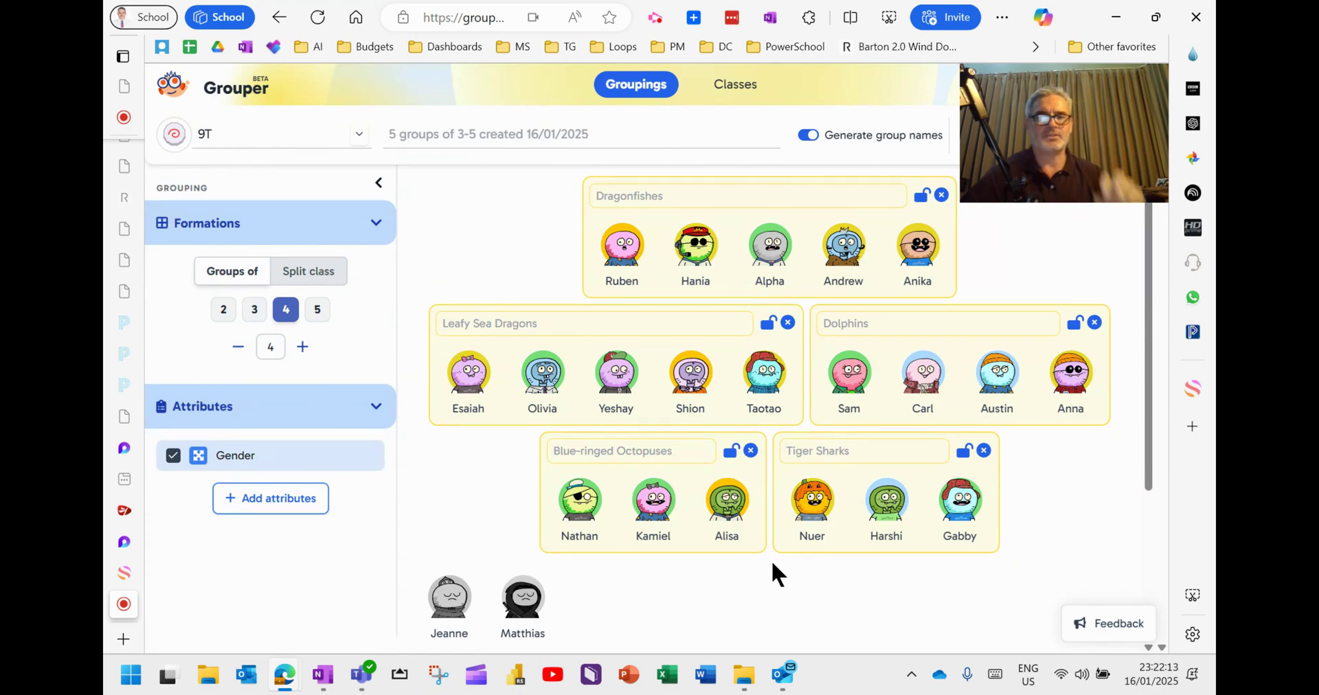
left_click(255, 310)
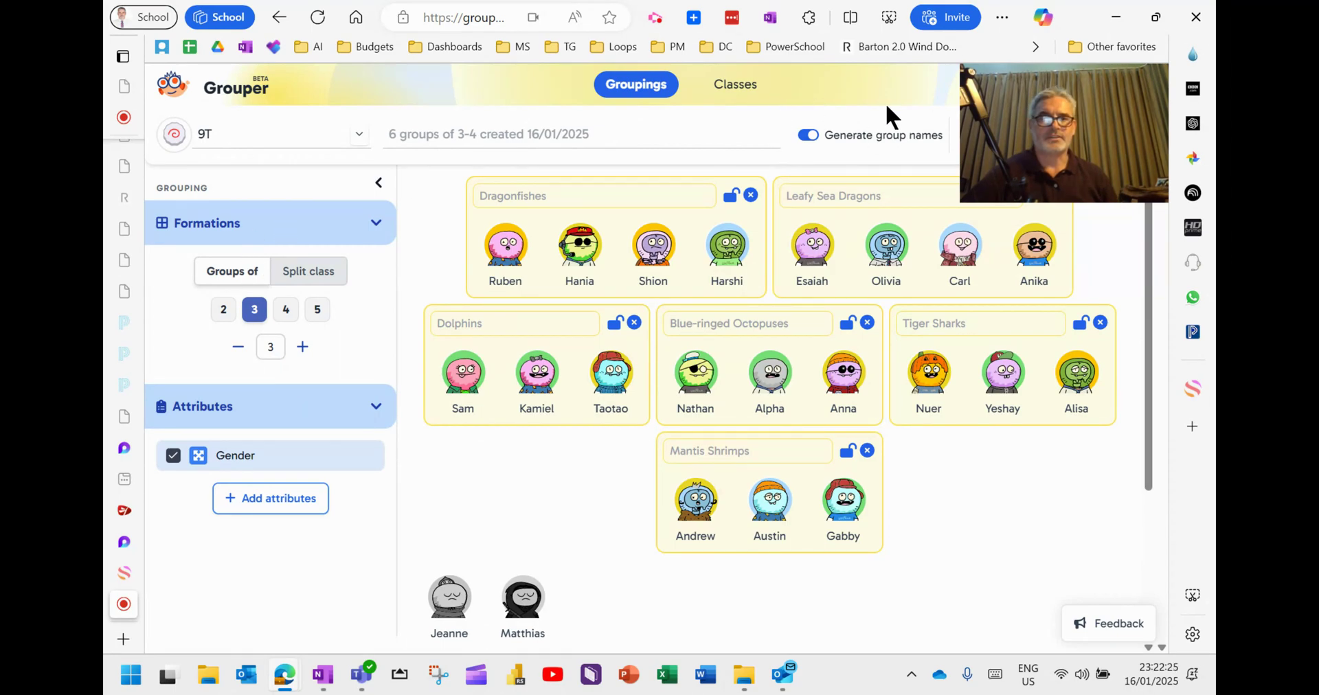
left_click_drag(1014, 76, 964, 351)
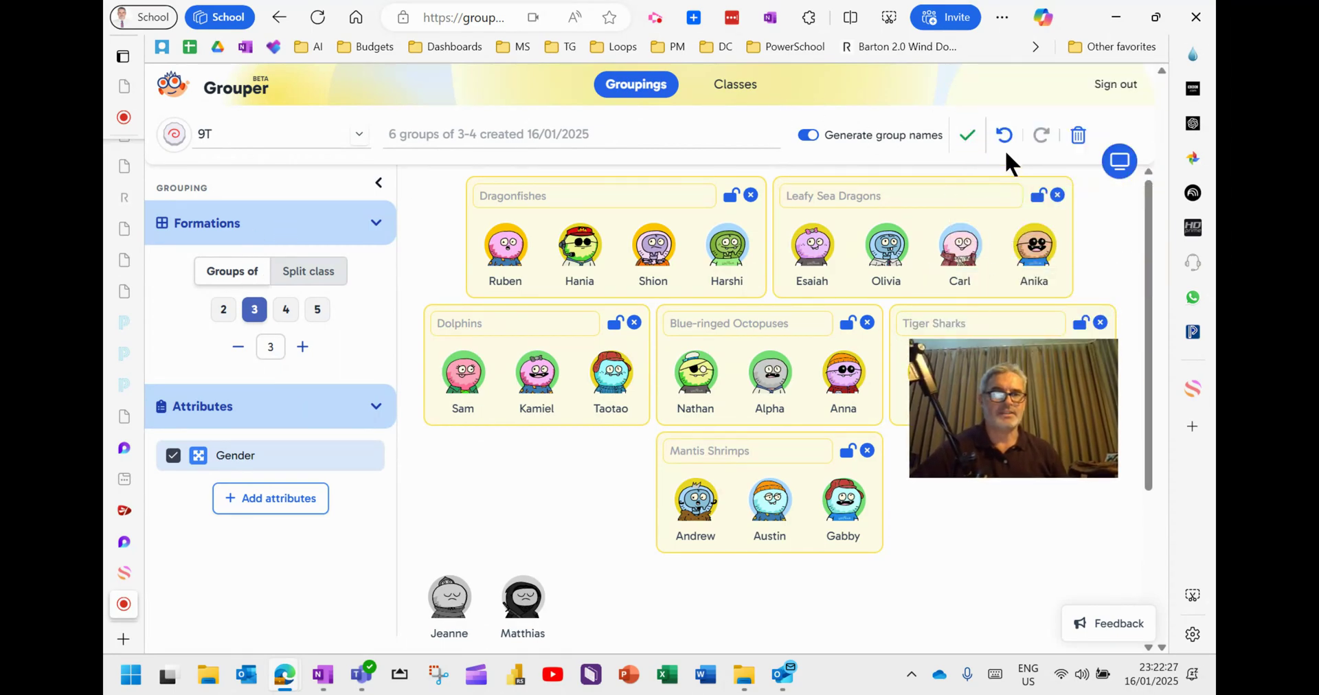
Open the student table of class 9T, add an unnamed attribute column and view its attribute templates.
left_click(738, 88)
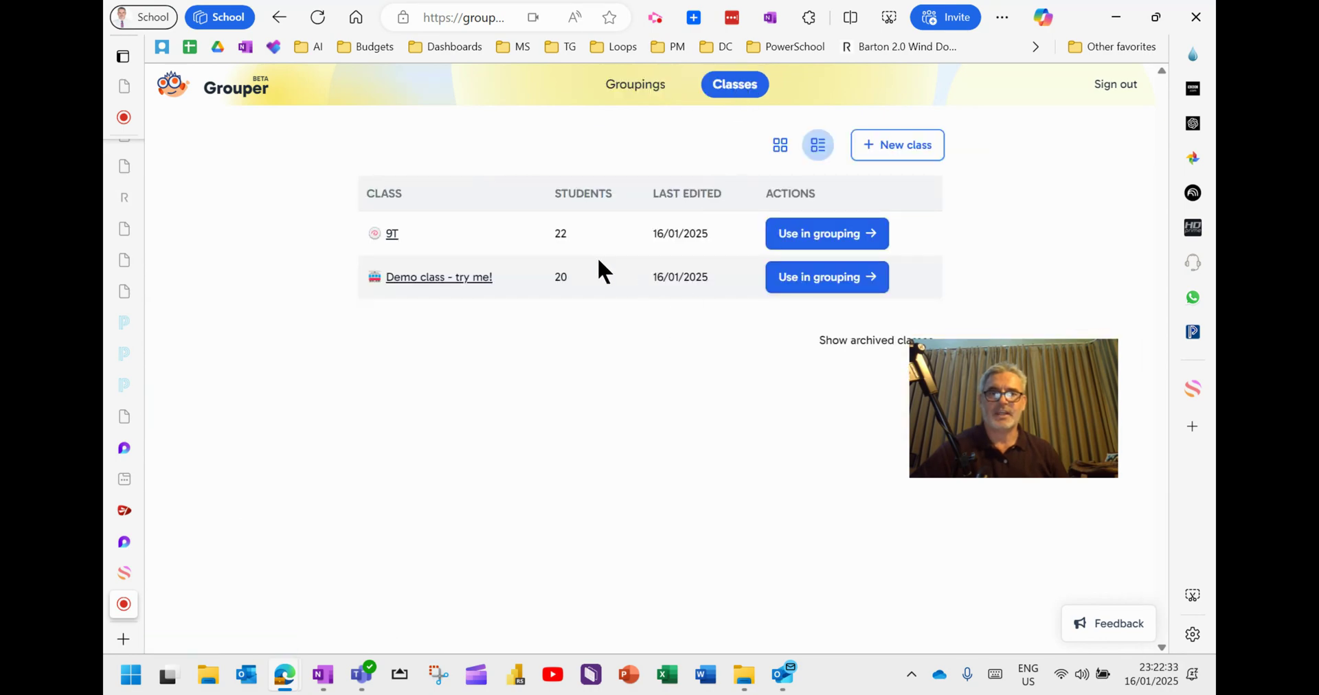
left_click(395, 237)
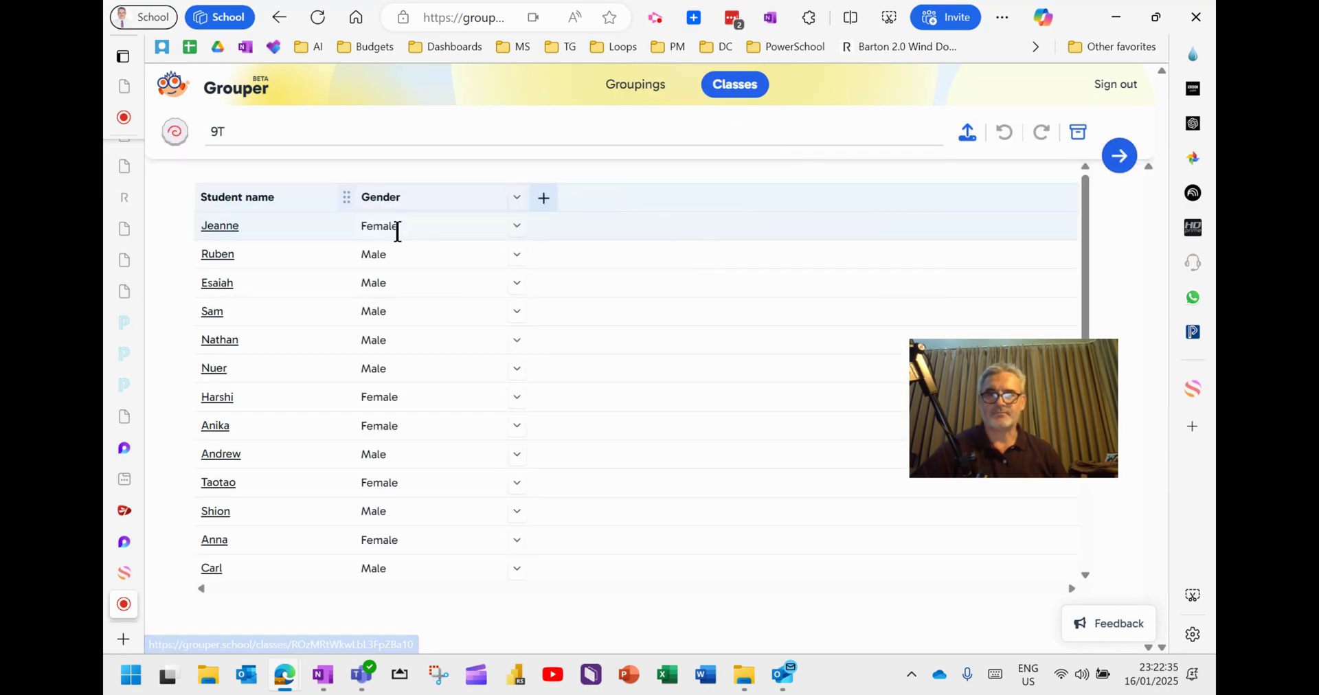
scroll(413, 399, "down", 3)
scroll(404, 447, "down", 2)
scroll(404, 448, "up", 5)
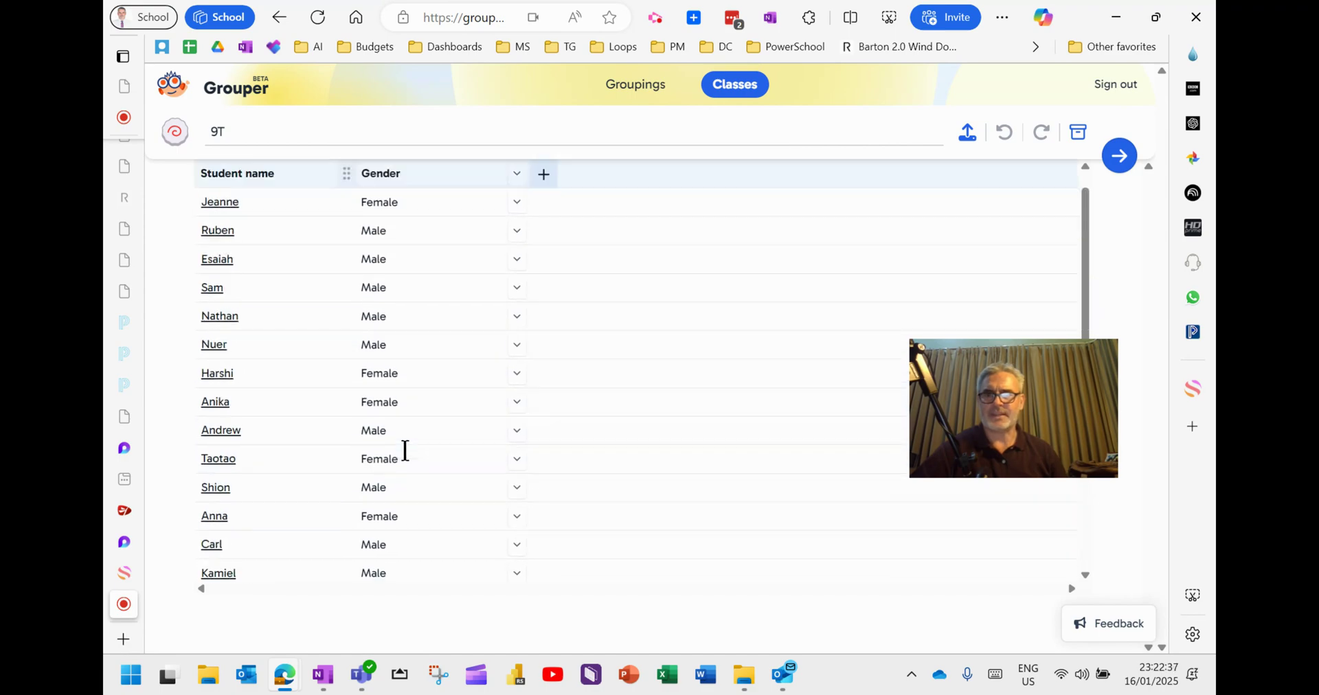
left_click(544, 202)
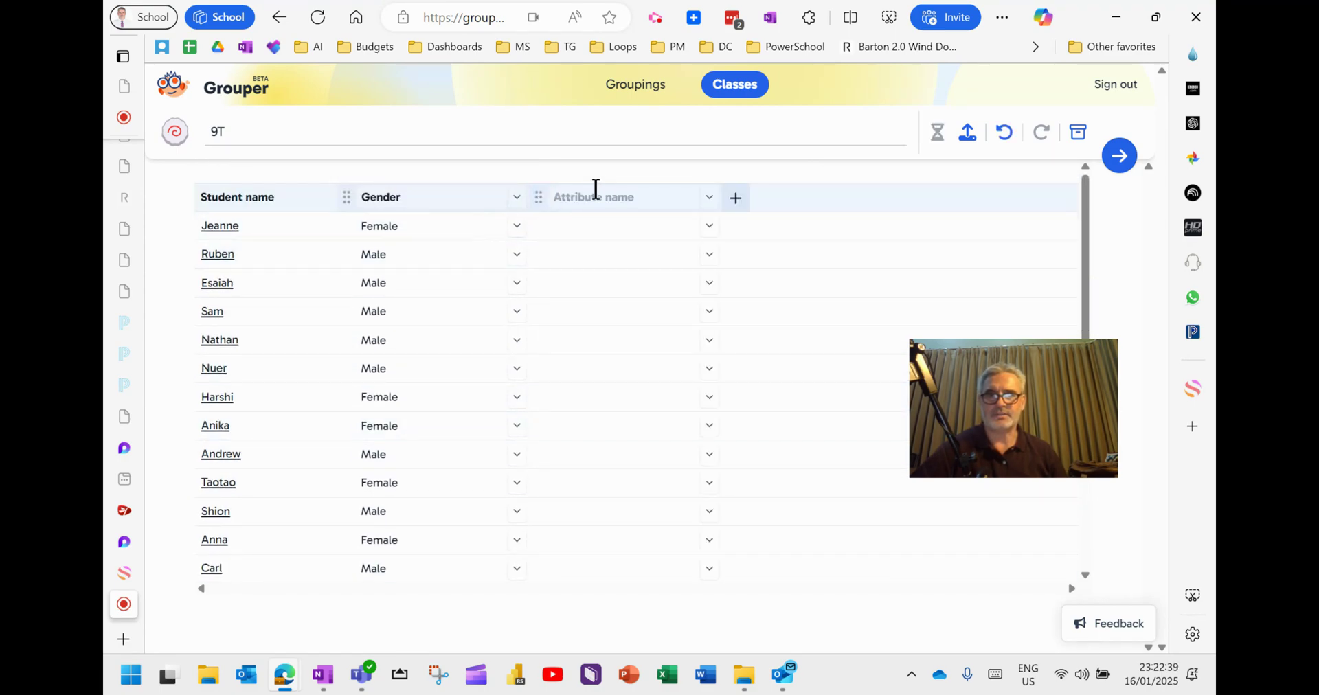
left_click(711, 202)
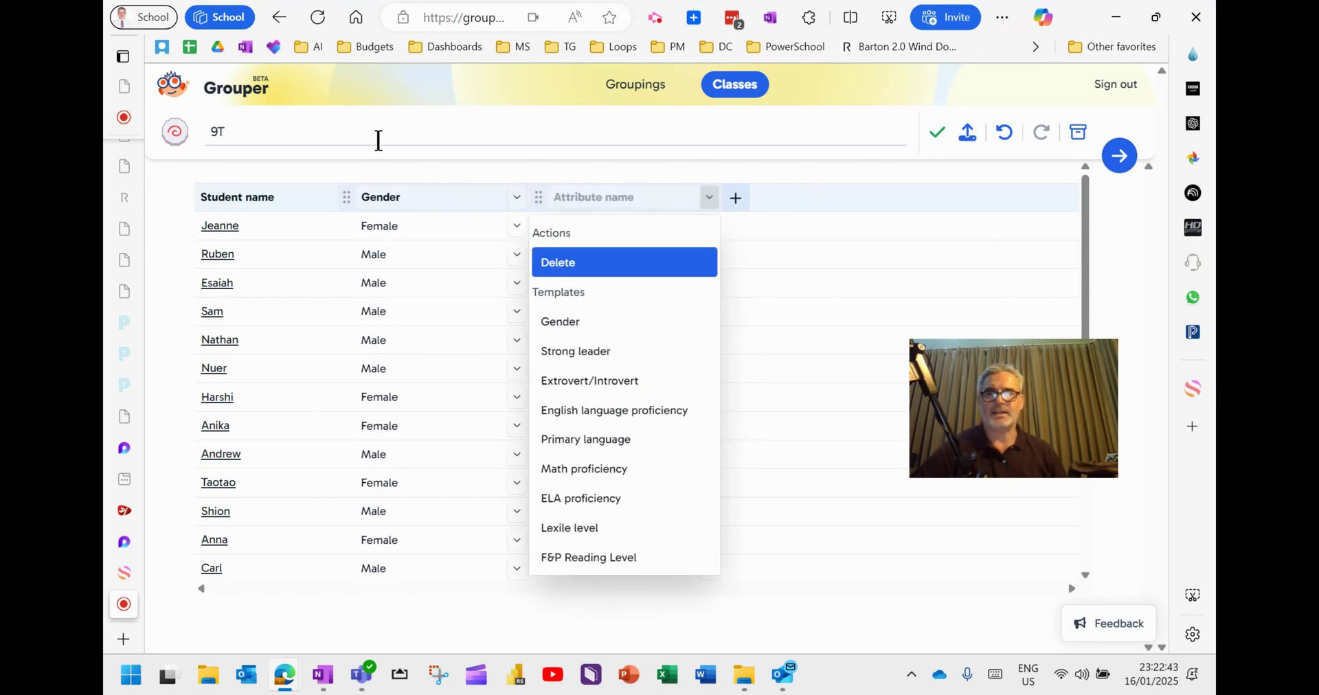
key("Escape")
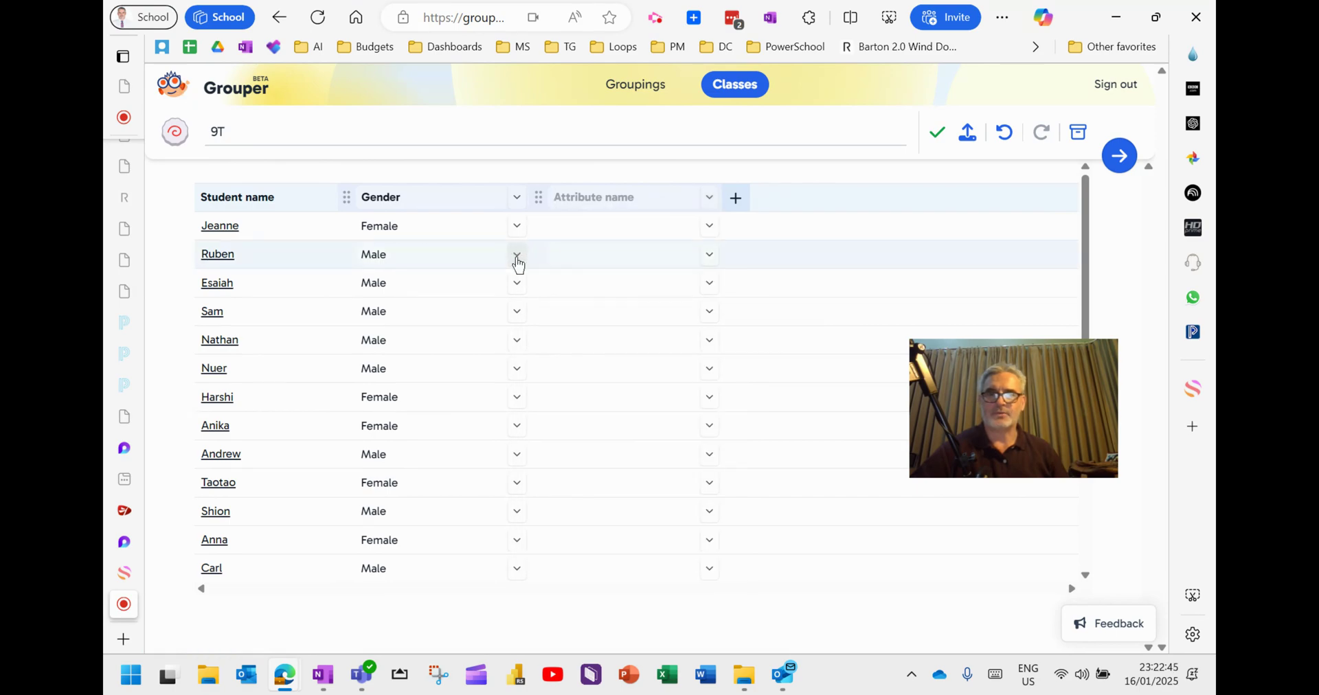
Return to the class list and use class 9T in a new grouping.
left_click(188, 100)
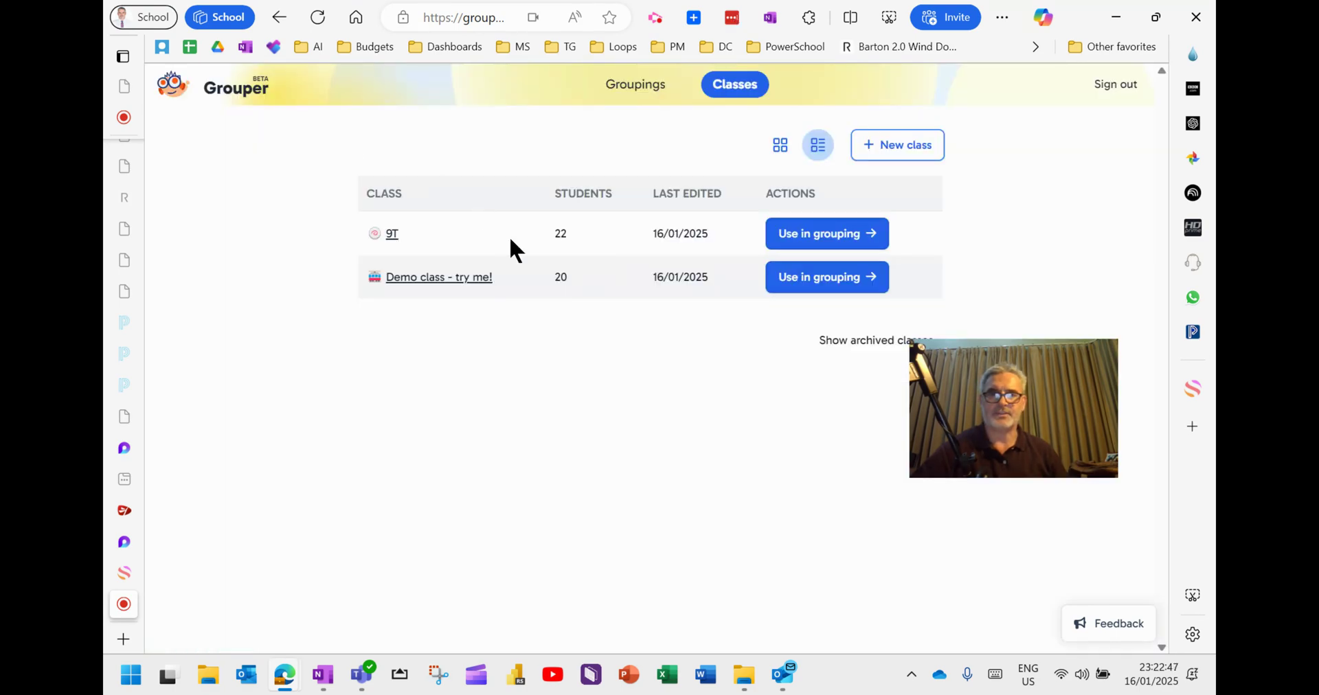
left_click(392, 237)
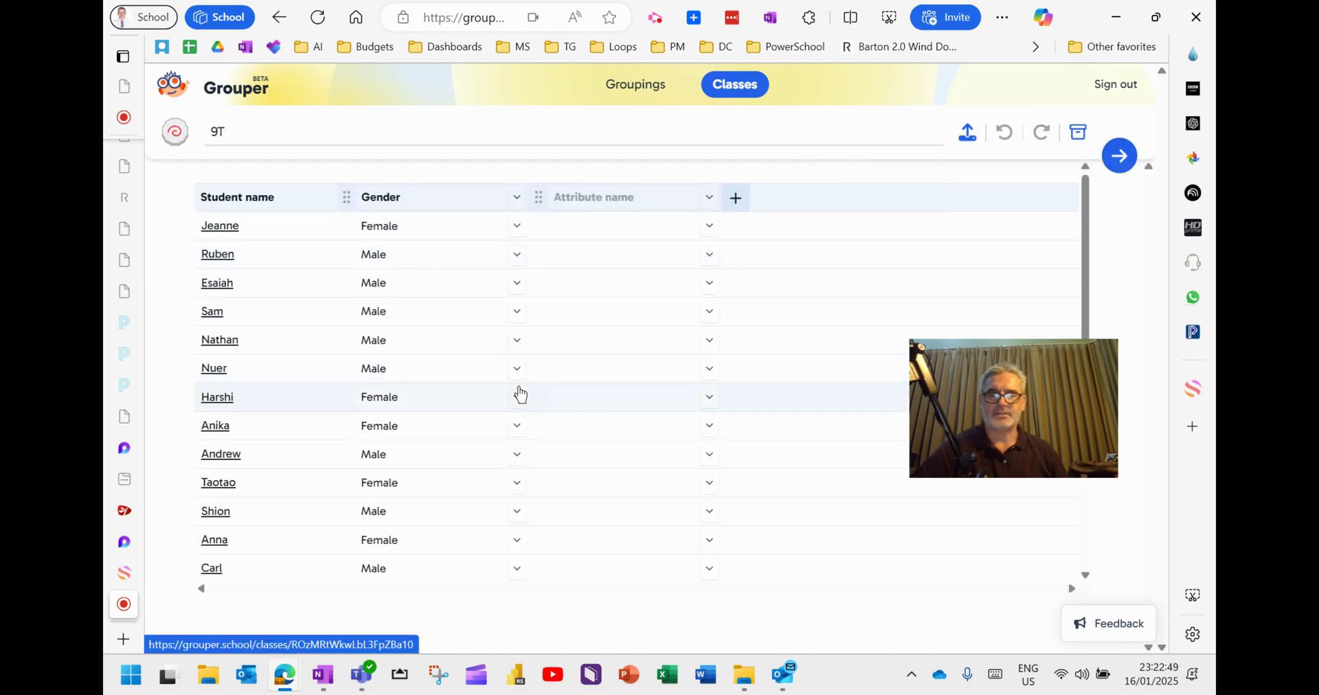
left_click(206, 108)
left_click(790, 232)
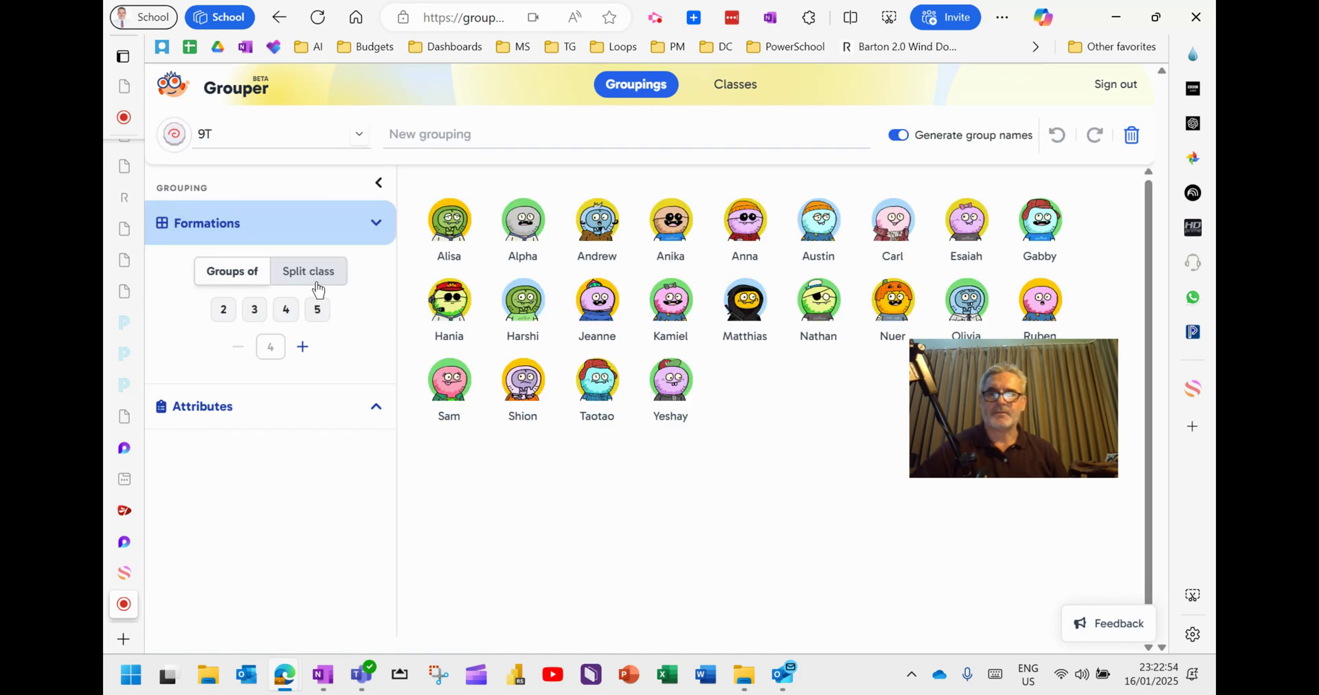
Divide the class into groups of 4 and move the fourth Giant Pacific Octopuses student into Spider Crabs.
left_click(286, 309)
left_click(317, 311)
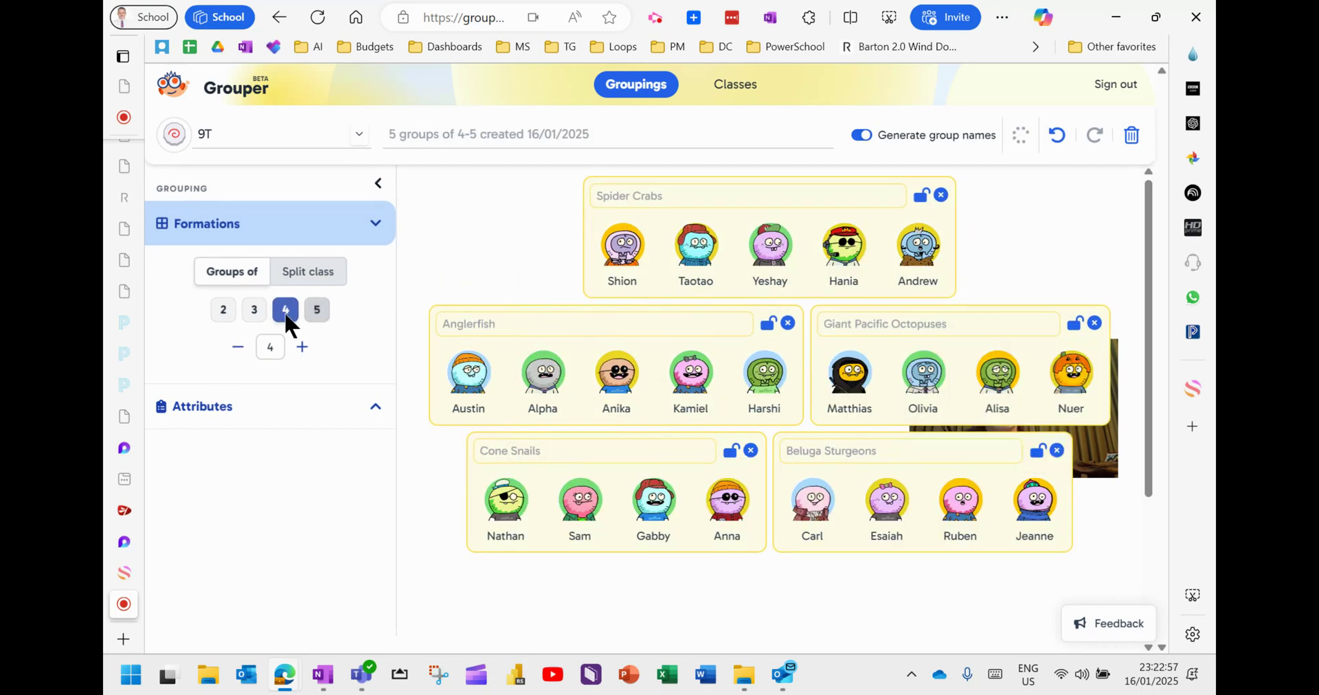
left_click(256, 311)
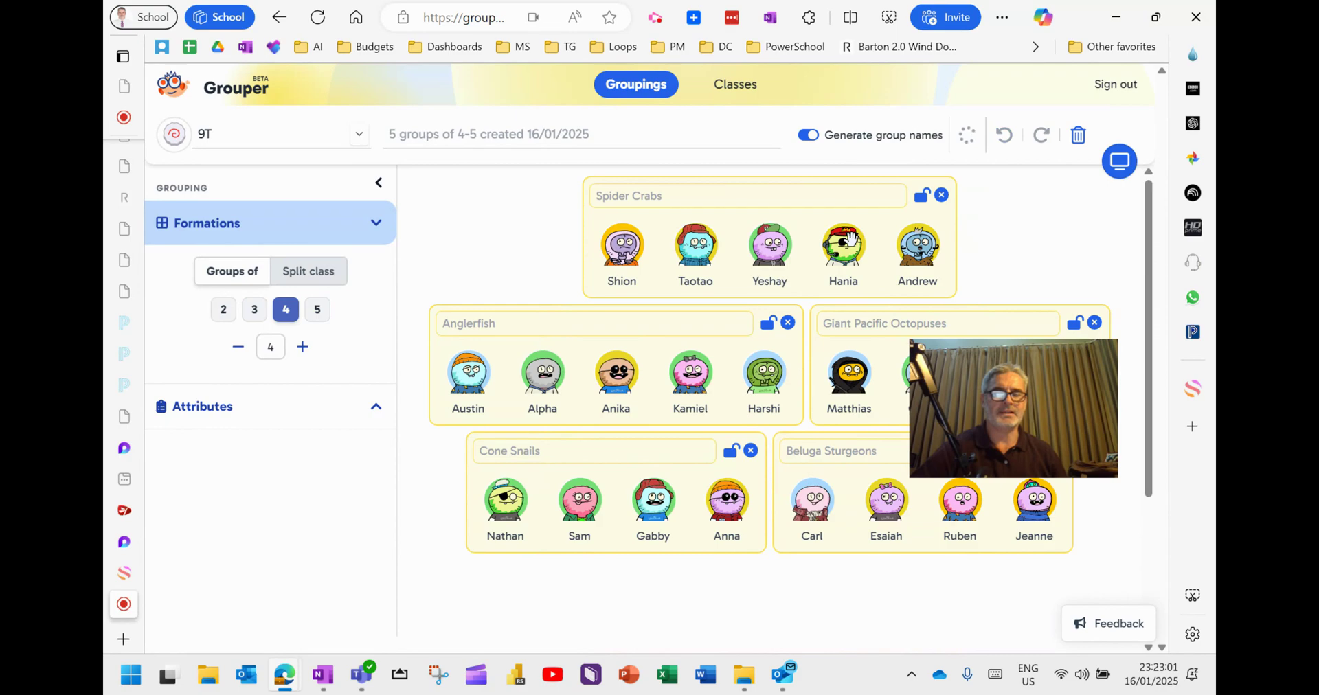
mouse_move(1039, 373)
left_click_drag(1040, 373, 1141, 577)
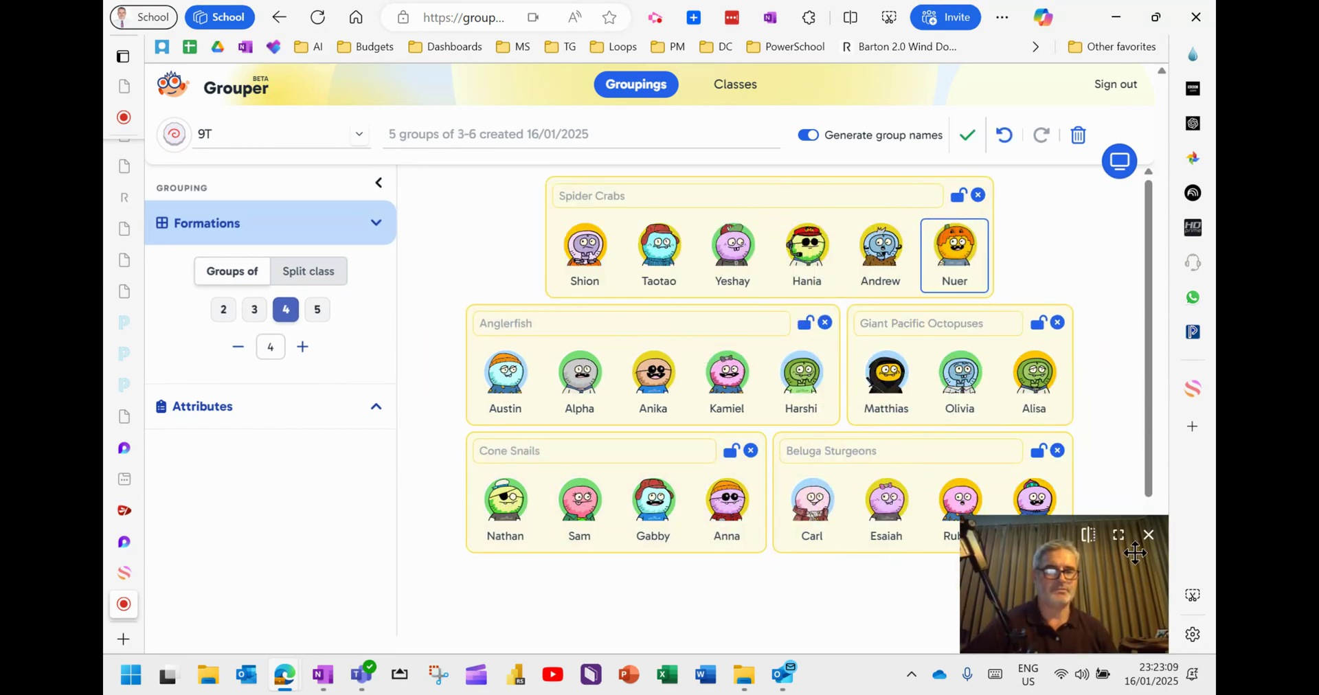
Open the presentation view of the grouping, enlarge Giant Pacific Octopuses and page through the other enlarged groups.
left_click(1119, 165)
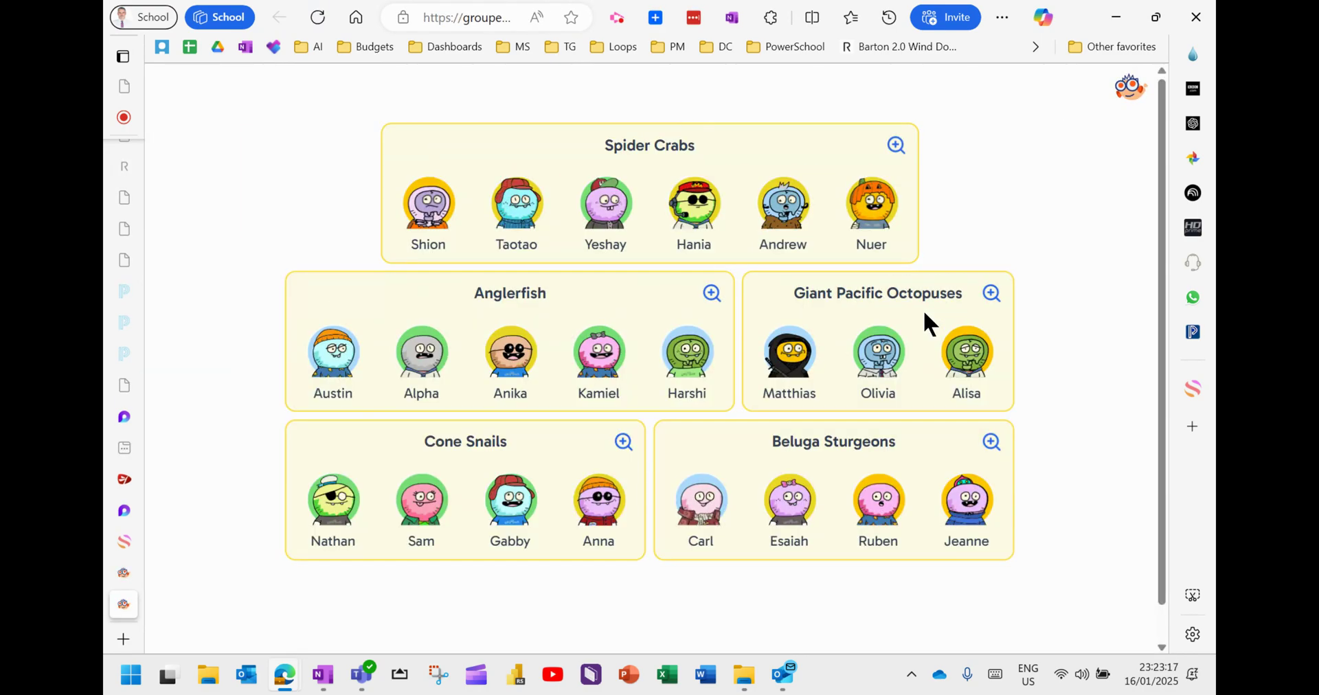
left_click(992, 292)
left_click(1139, 364)
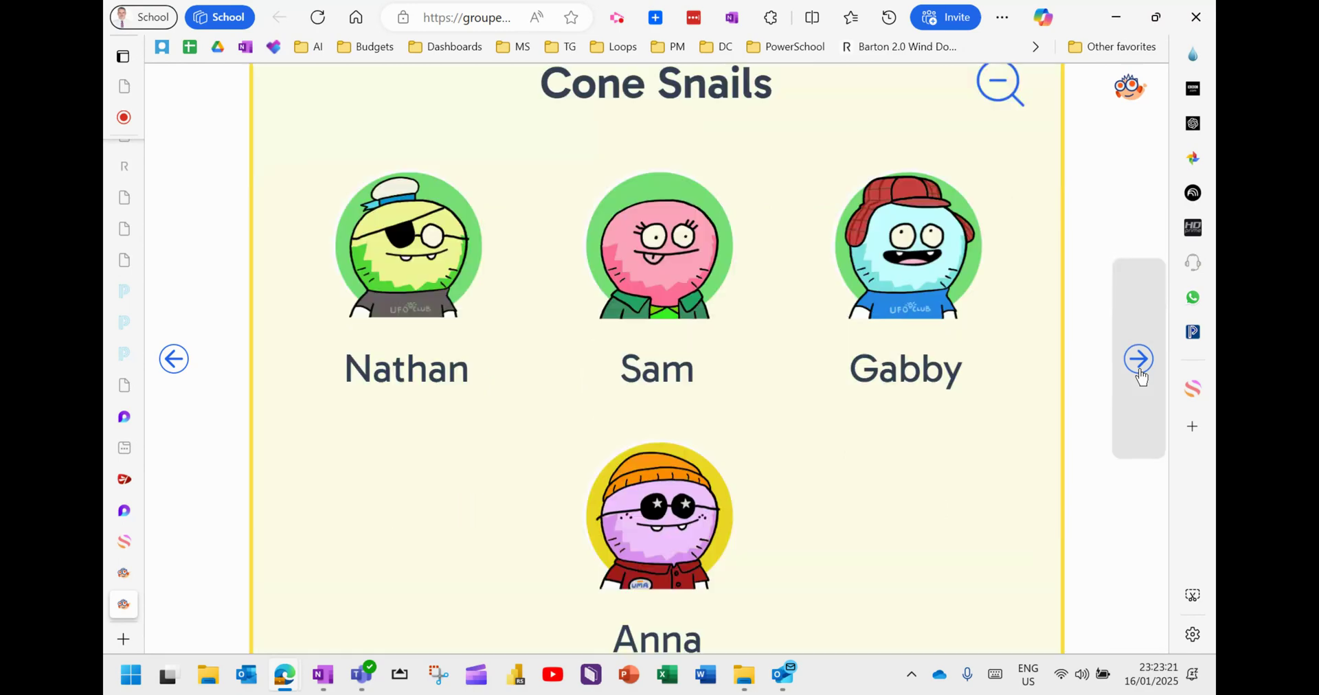
left_click(1140, 368)
left_click(1140, 361)
left_click(1139, 361)
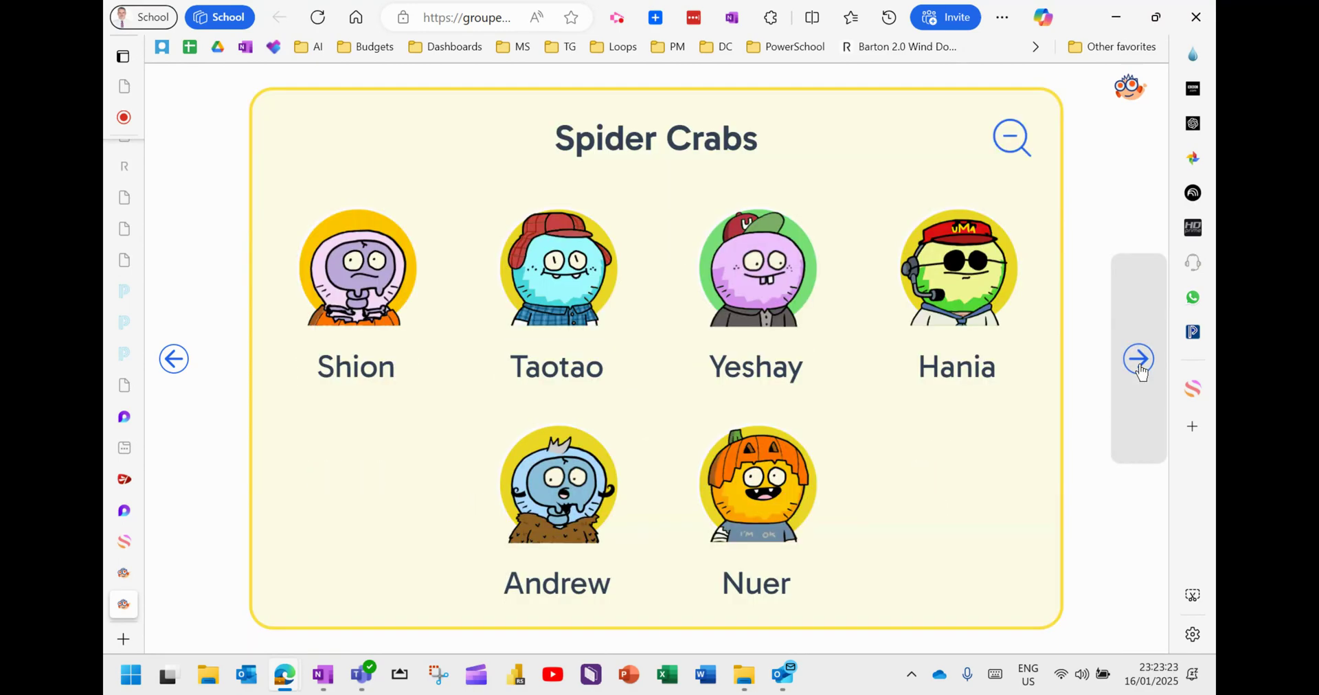
Close the presentation view, check Grouper's web address and collapse the grouping options of the 9T grouping.
mouse_move(124, 599)
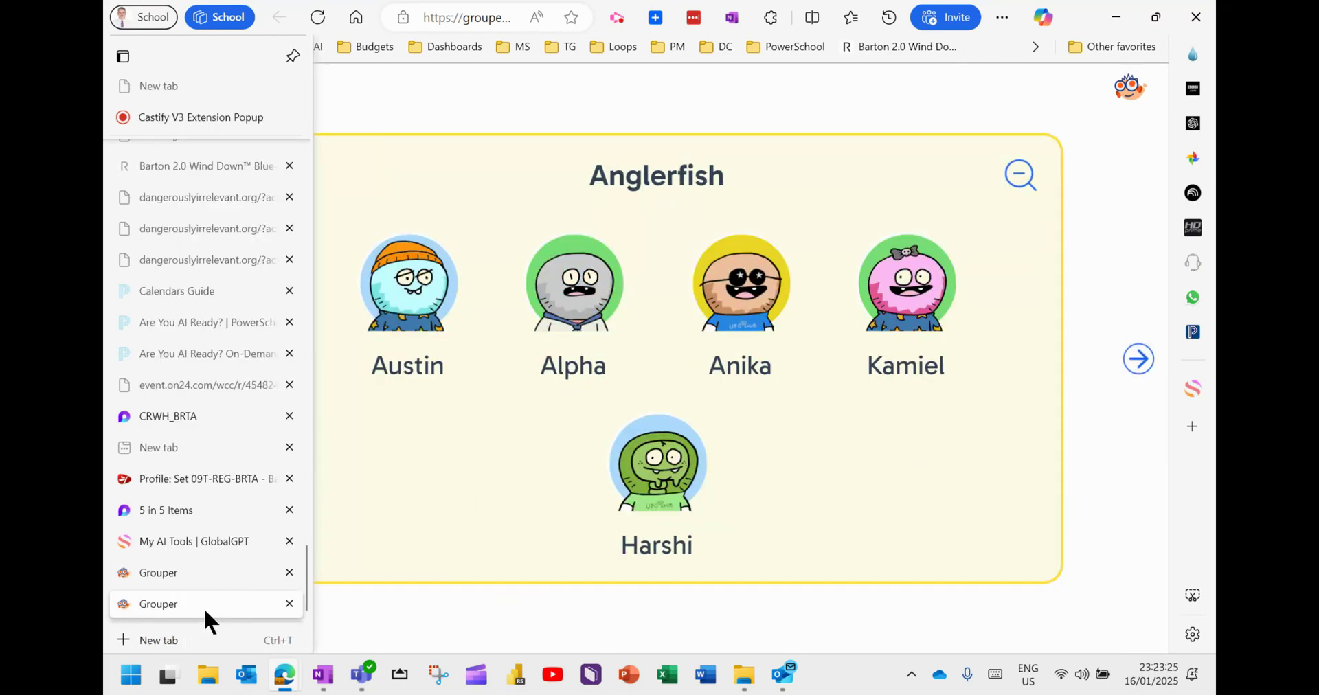
left_click(289, 604)
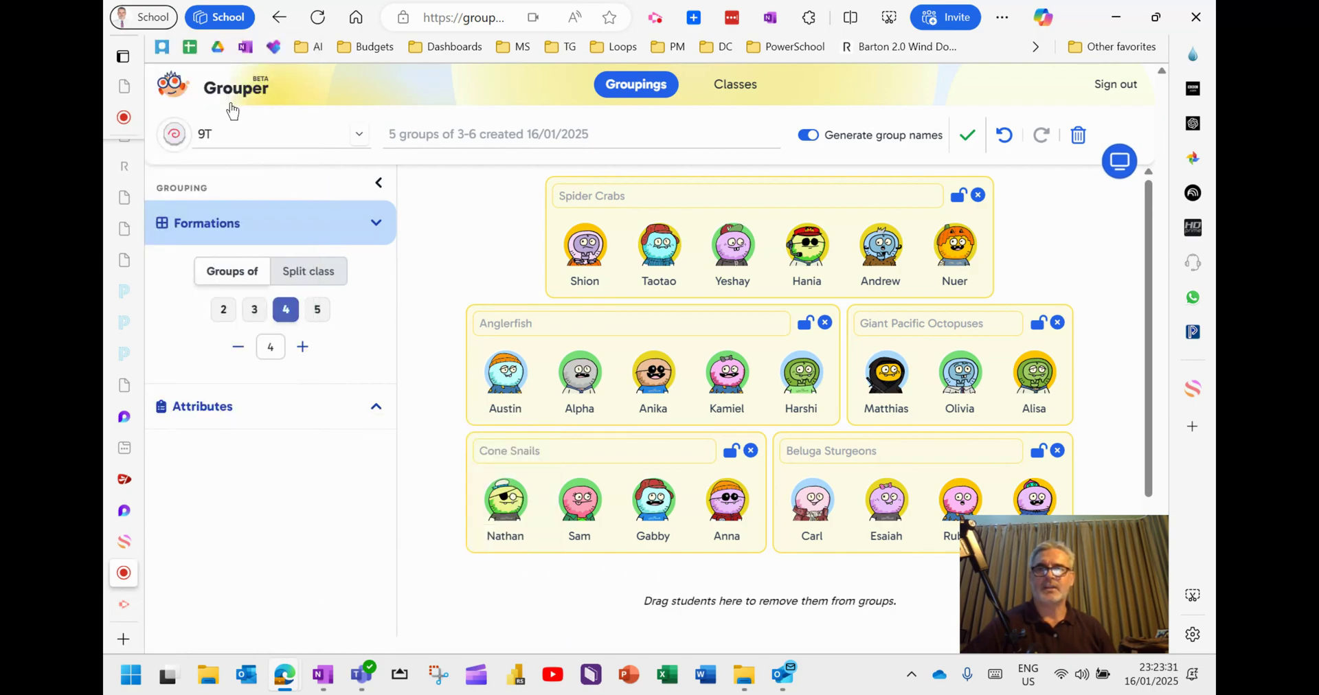
left_click(444, 19)
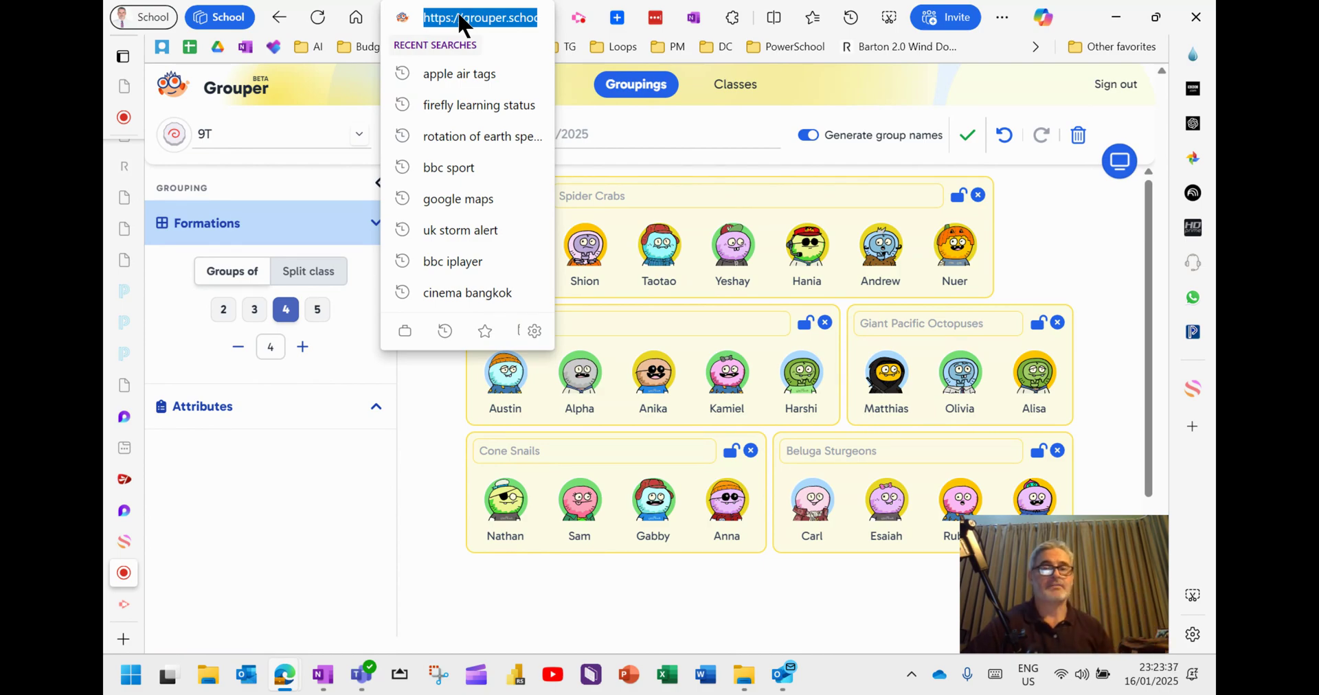
left_click(413, 473)
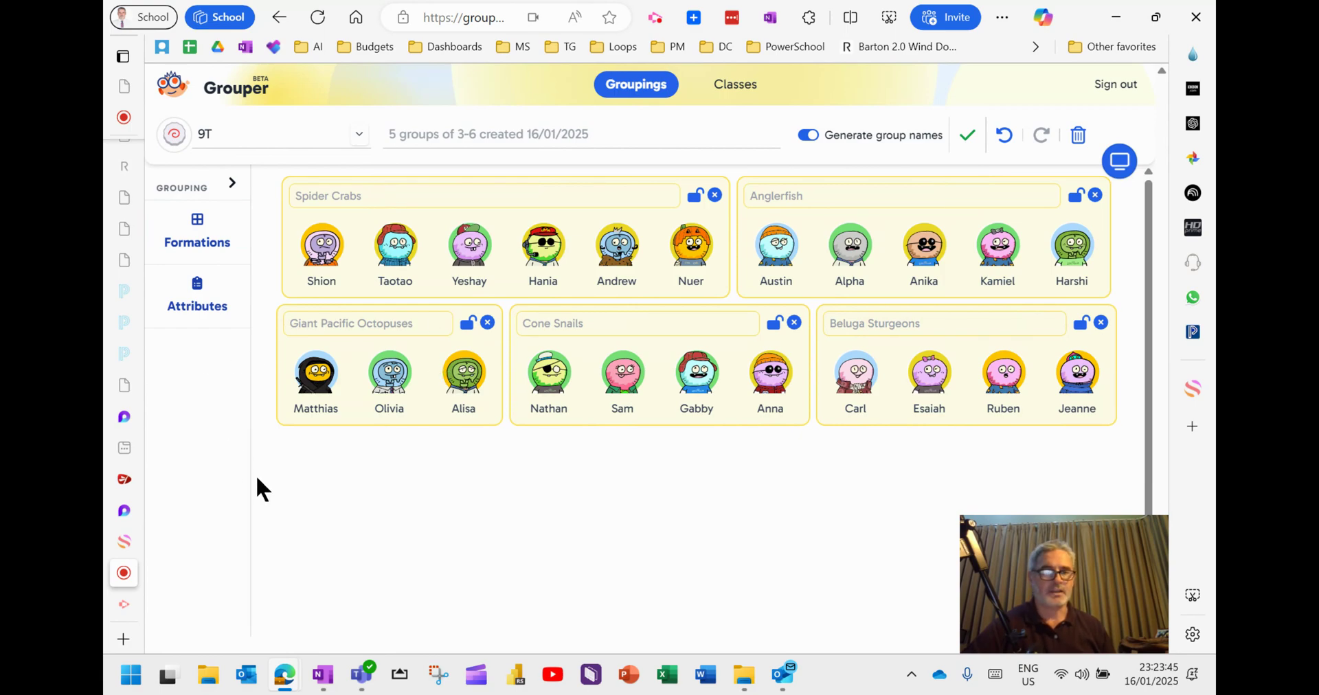
left_click(657, 17)
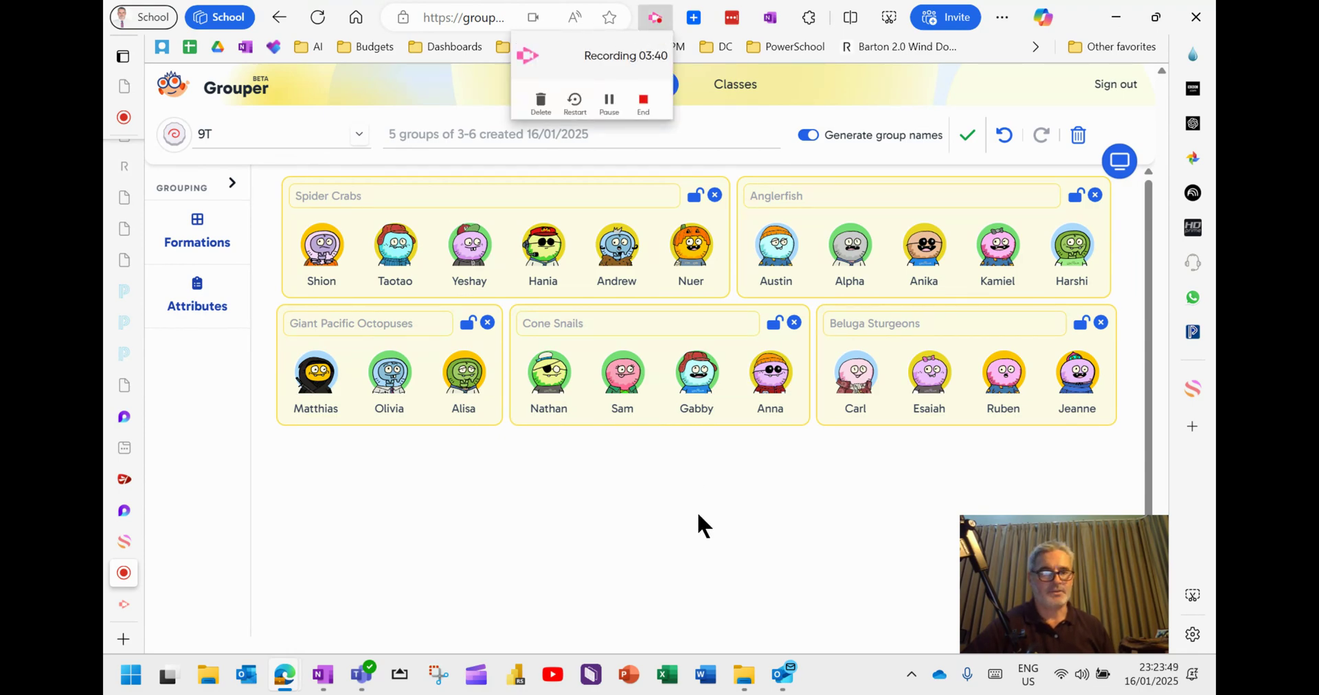
left_click(709, 567)
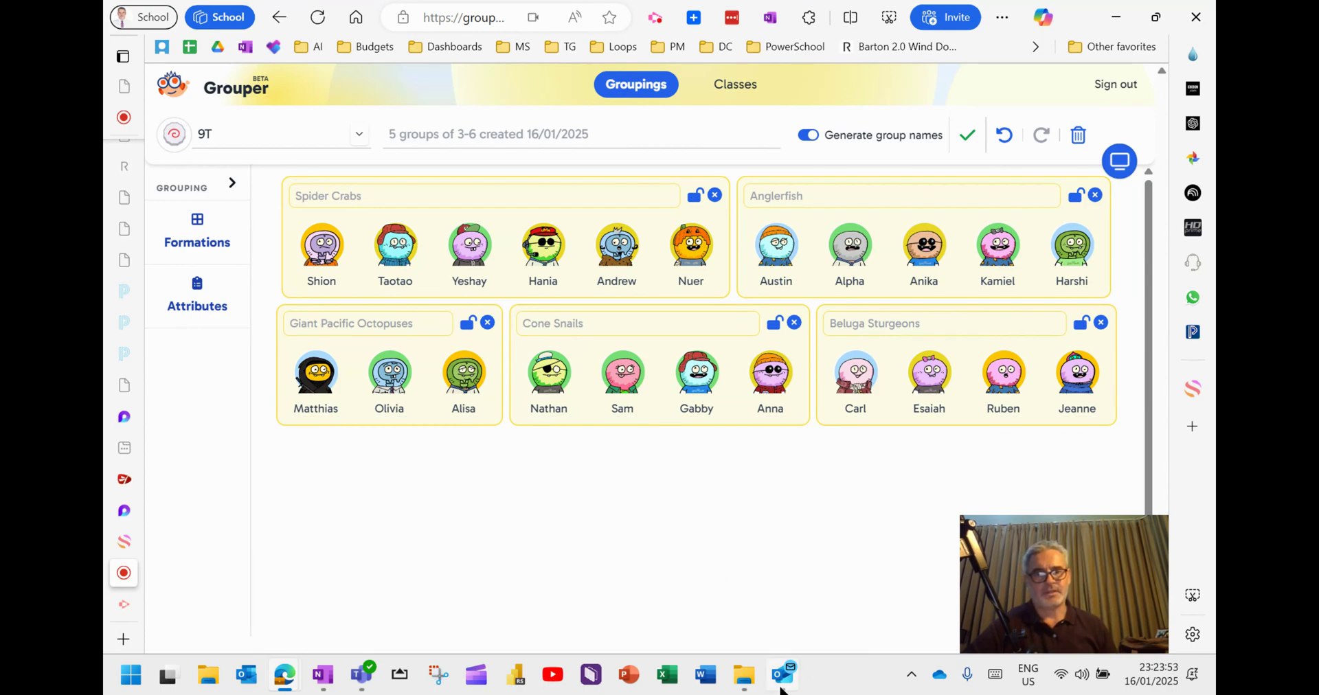
Switch to Outlook and open the inbox message "Revised IS/IT Budget 25/26", checking its available message actions.
mouse_move(782, 685)
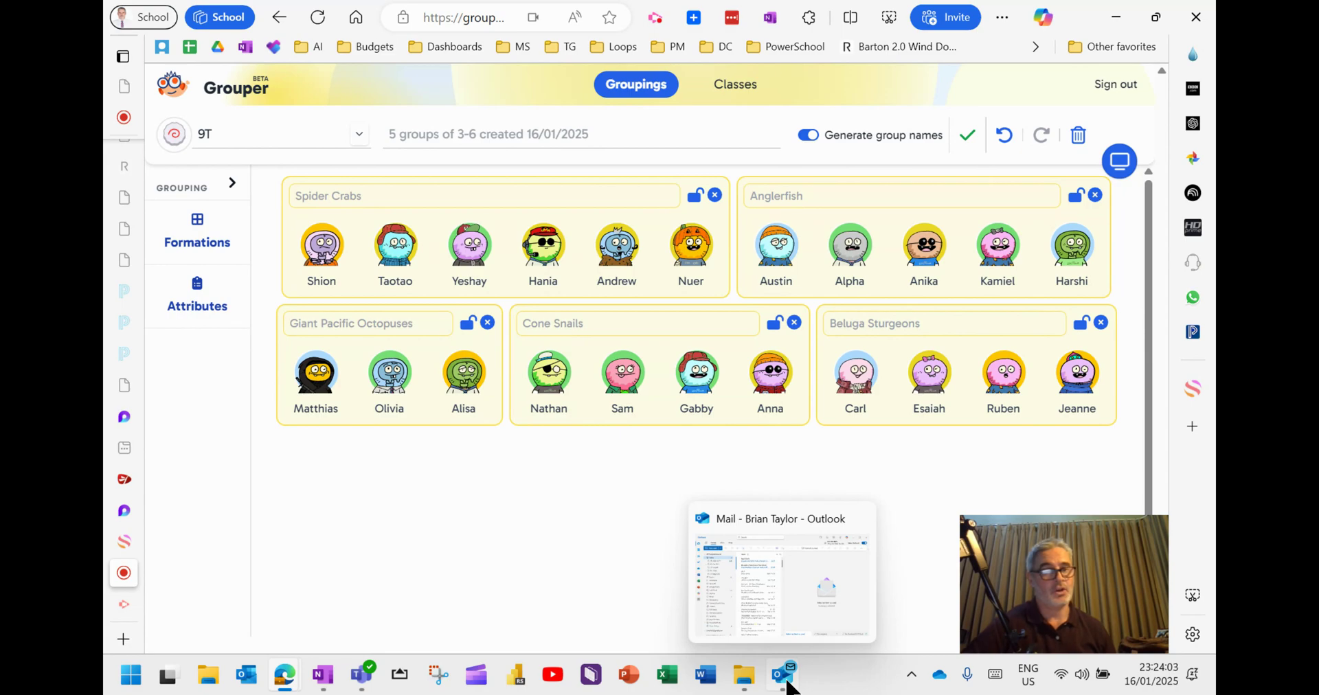
left_click(787, 684)
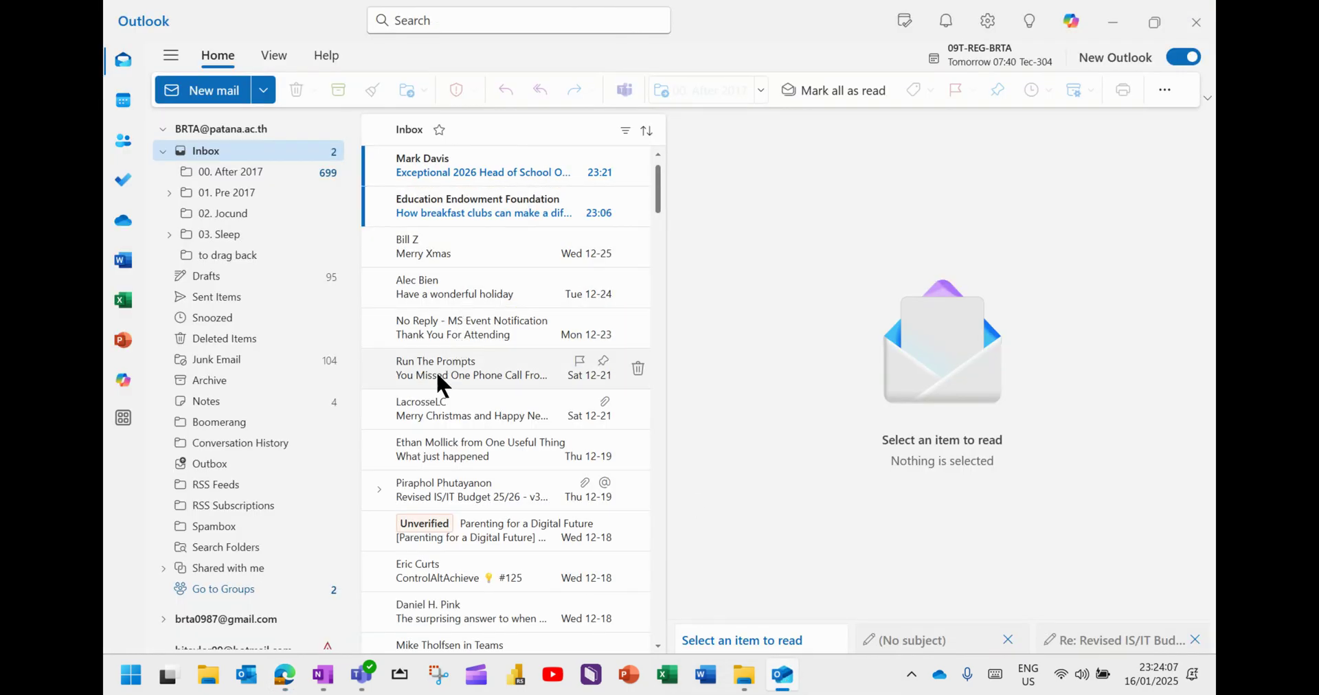
scroll(437, 457, "down", 2)
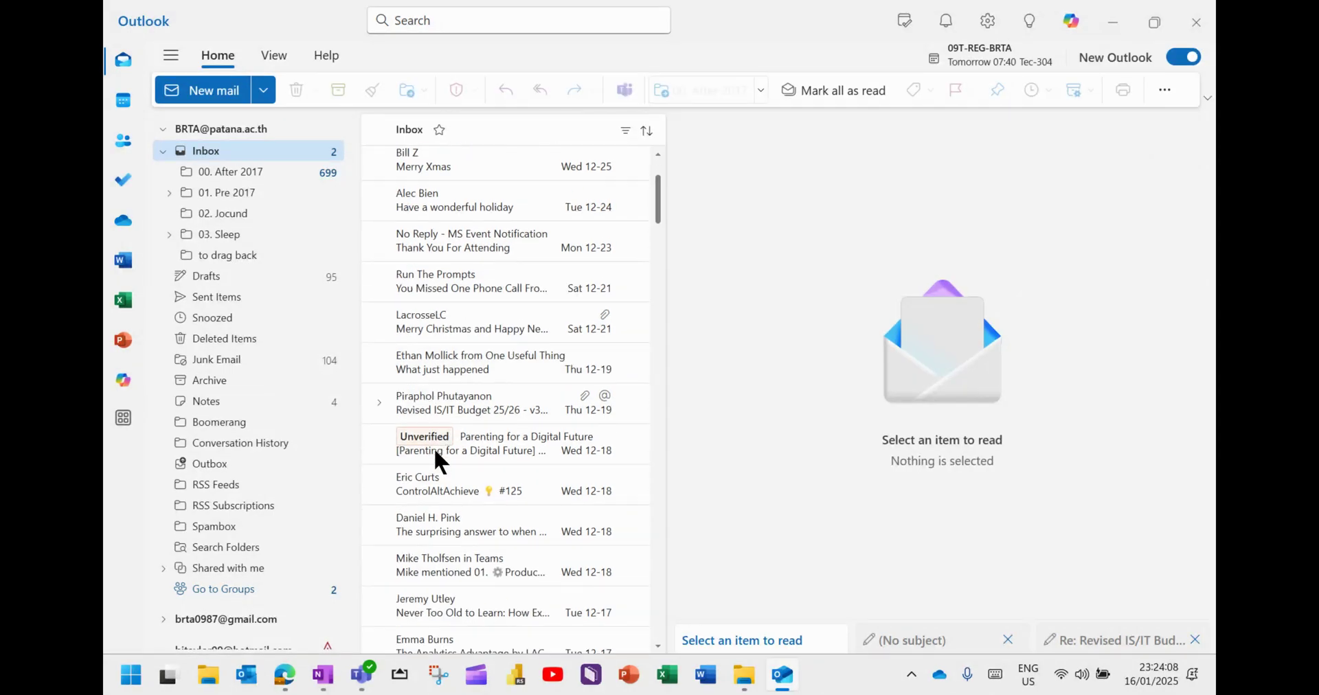
right_click(453, 404)
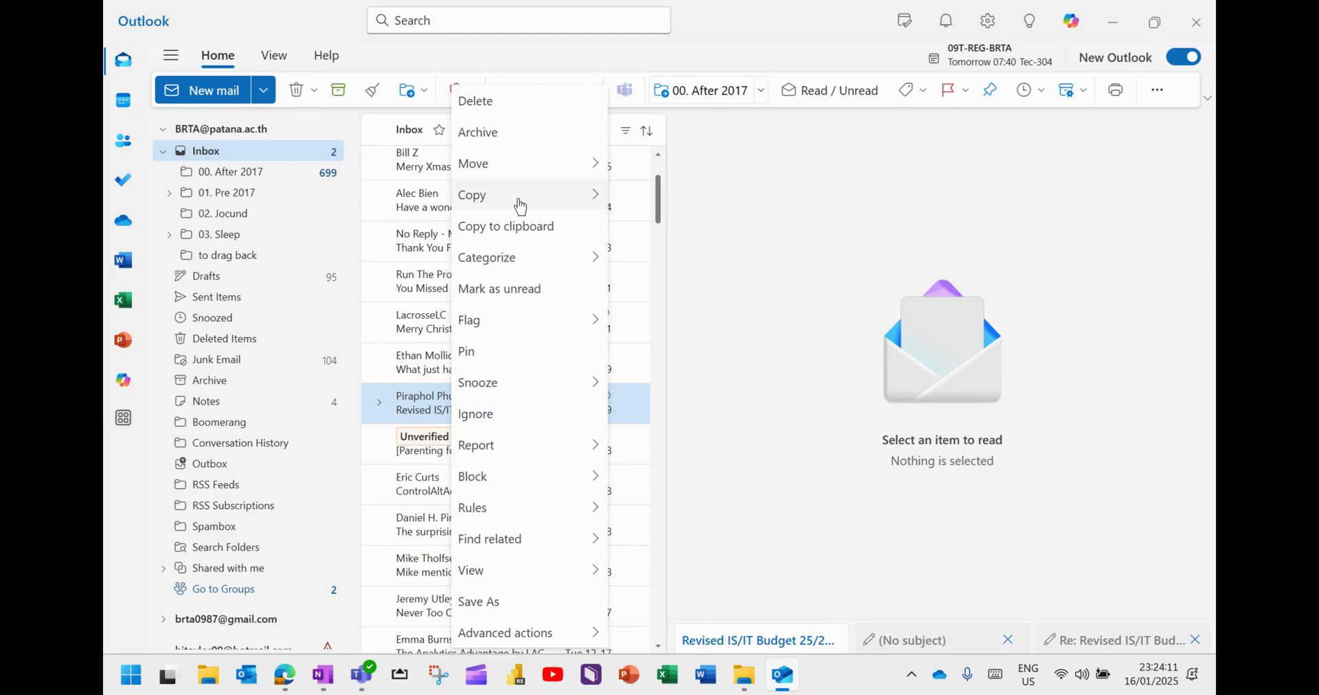
left_click(417, 410)
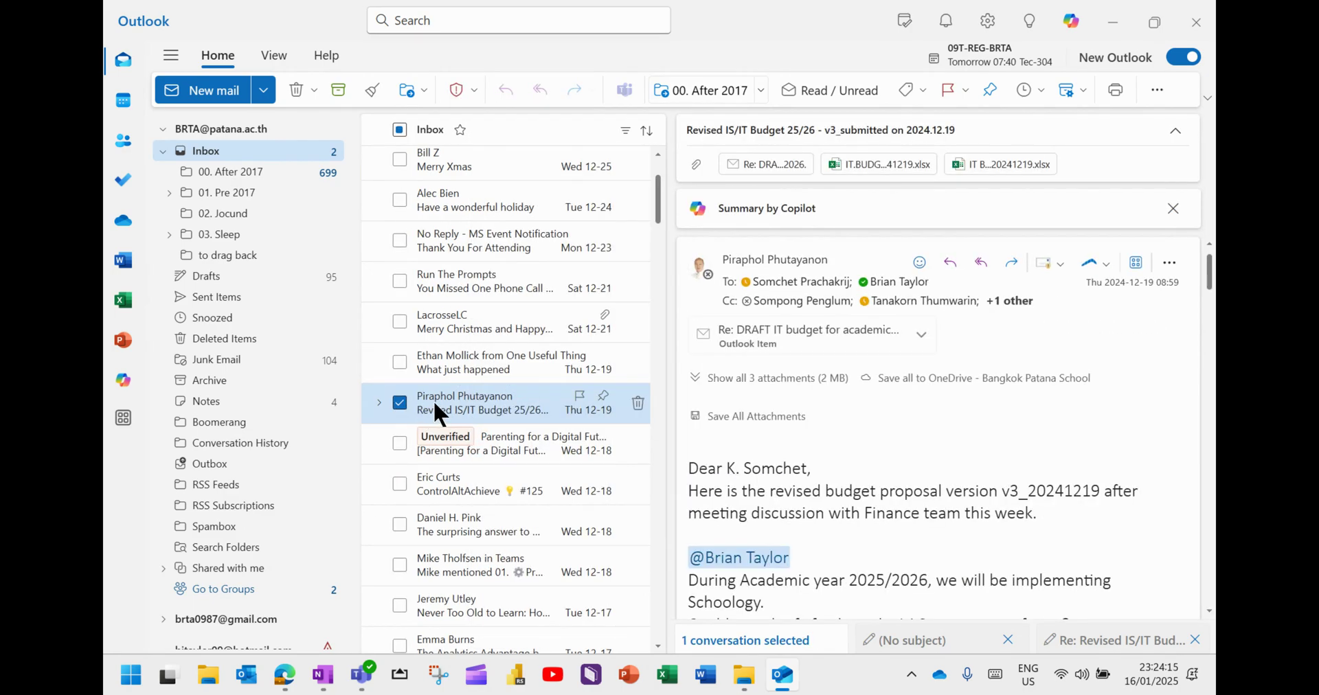
right_click(447, 401)
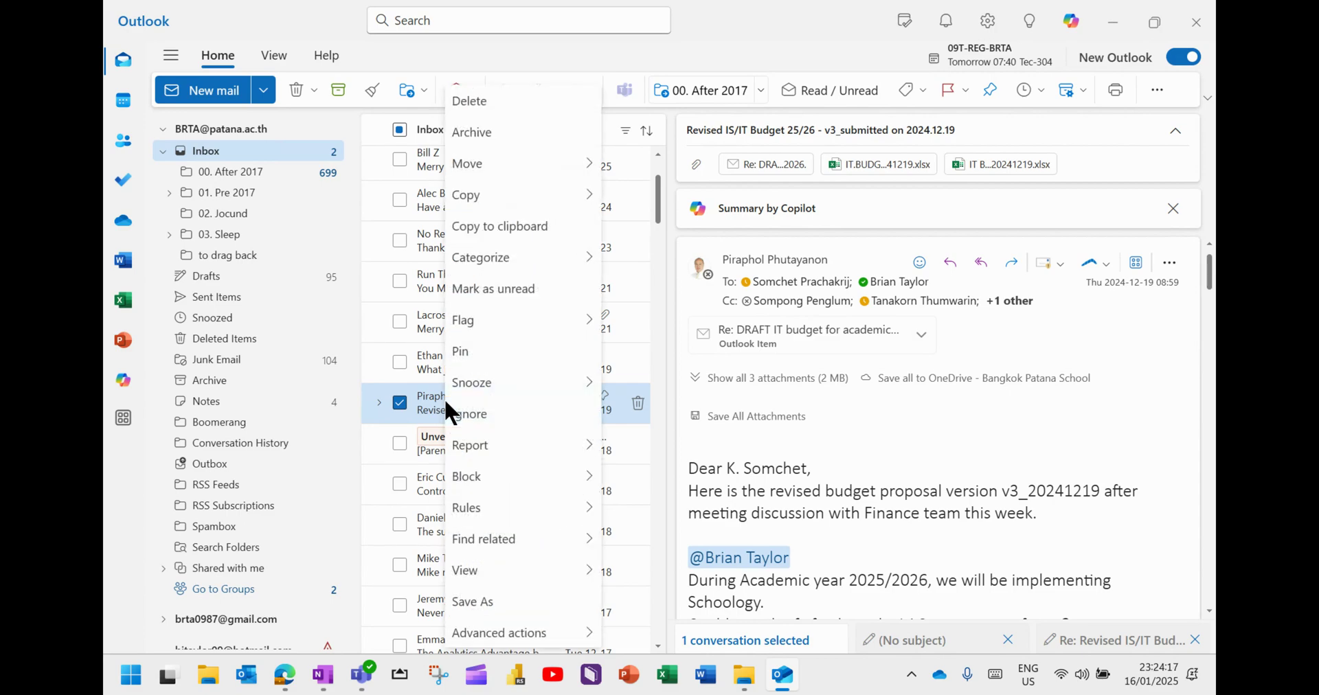
left_click(426, 405)
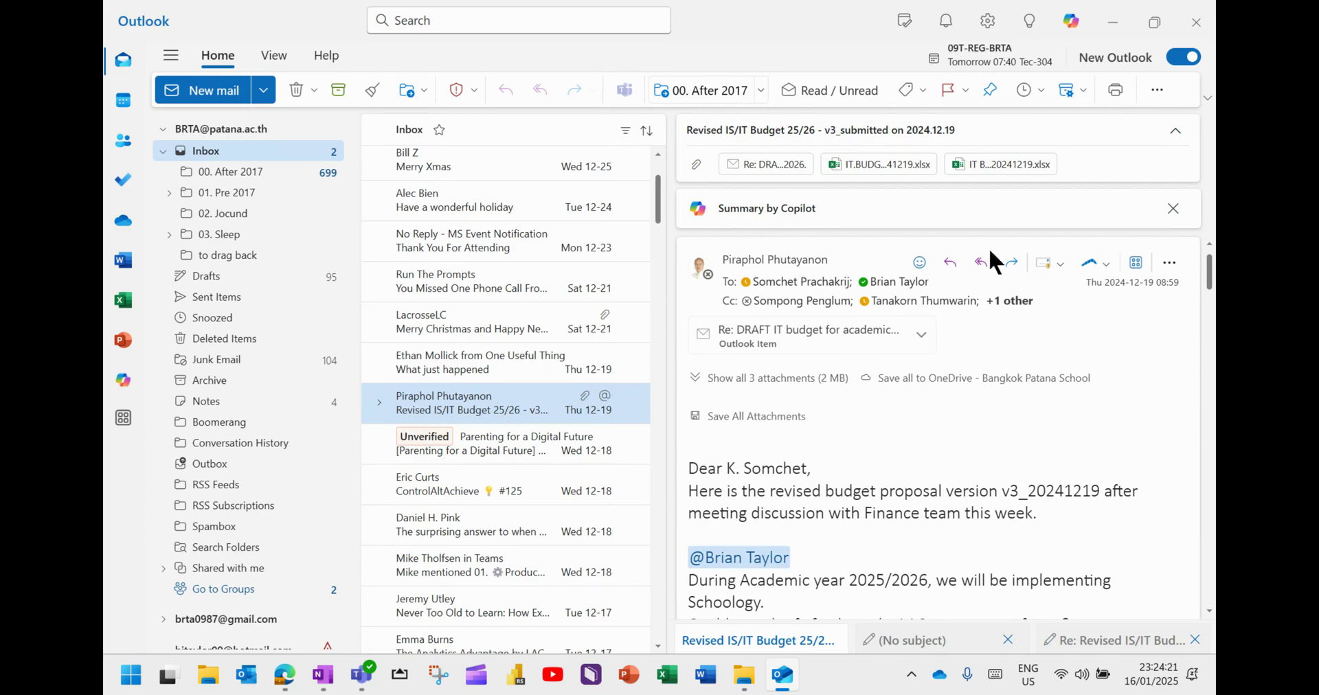
Start a reply to all recipients of the budget message, convert it to a mail merge and dismiss the individual-copies notice.
left_click(985, 264)
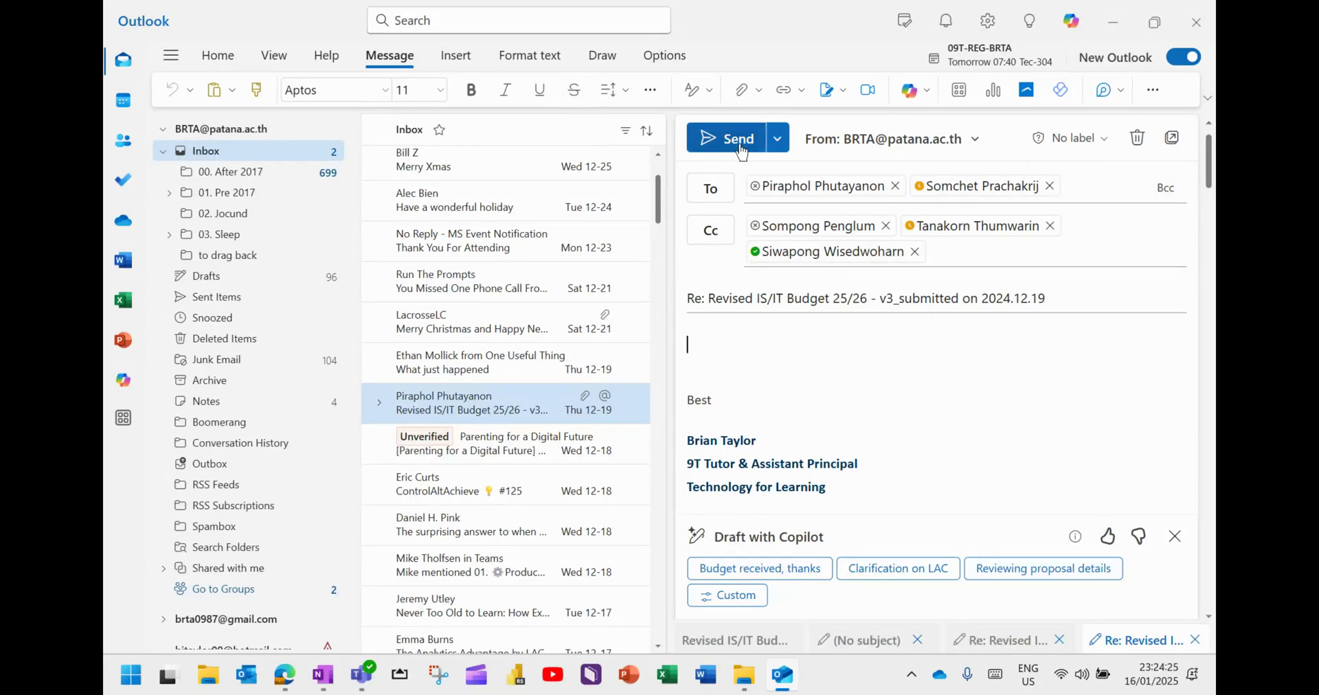
left_click(778, 140)
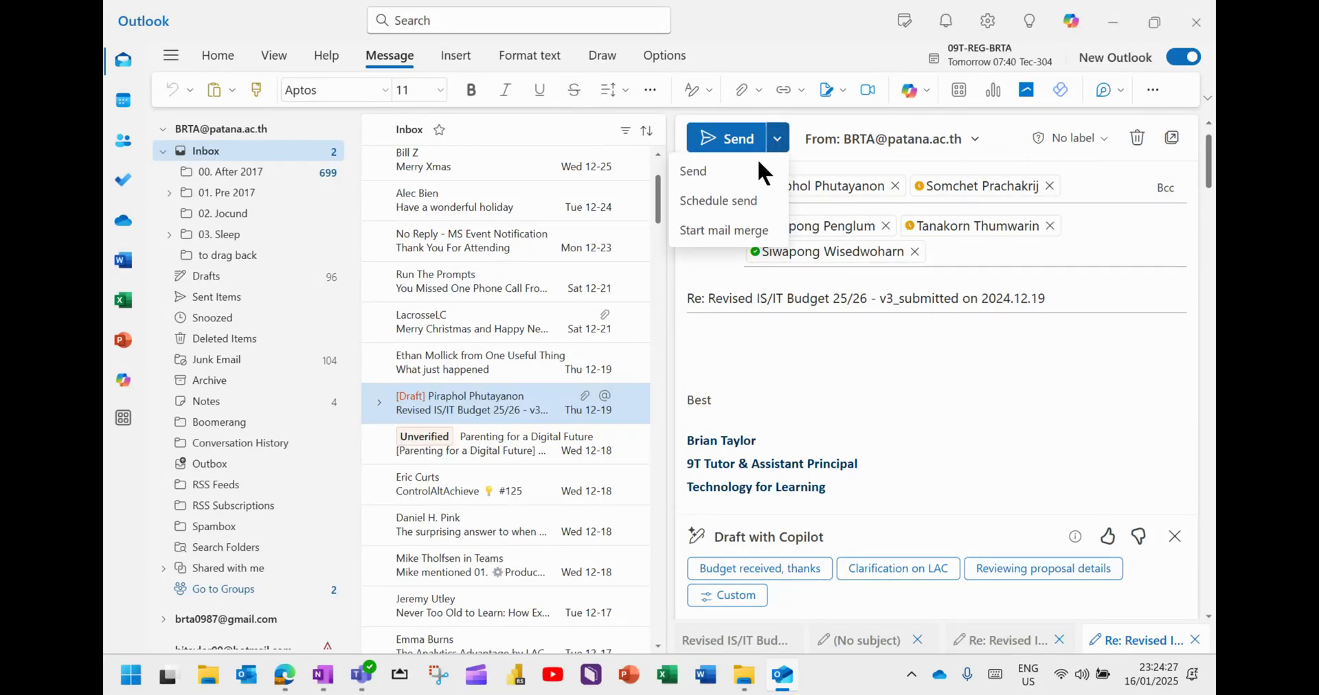
left_click(730, 232)
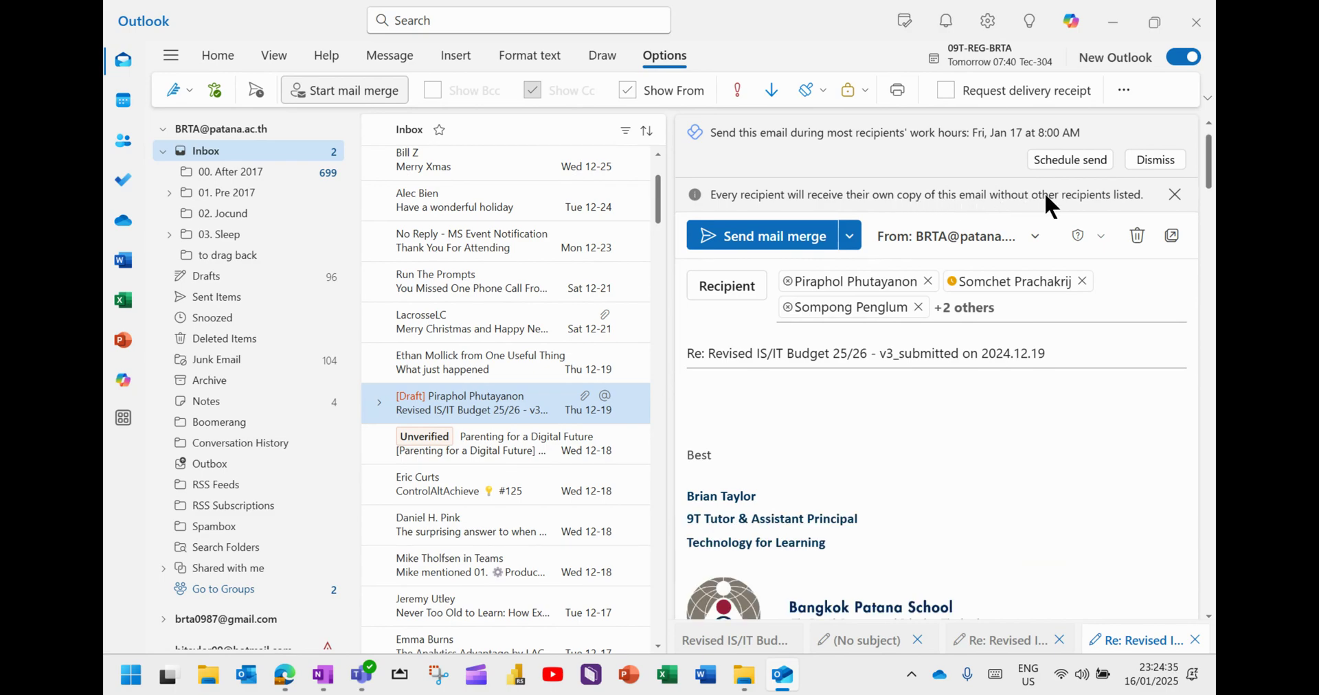
left_click(1177, 198)
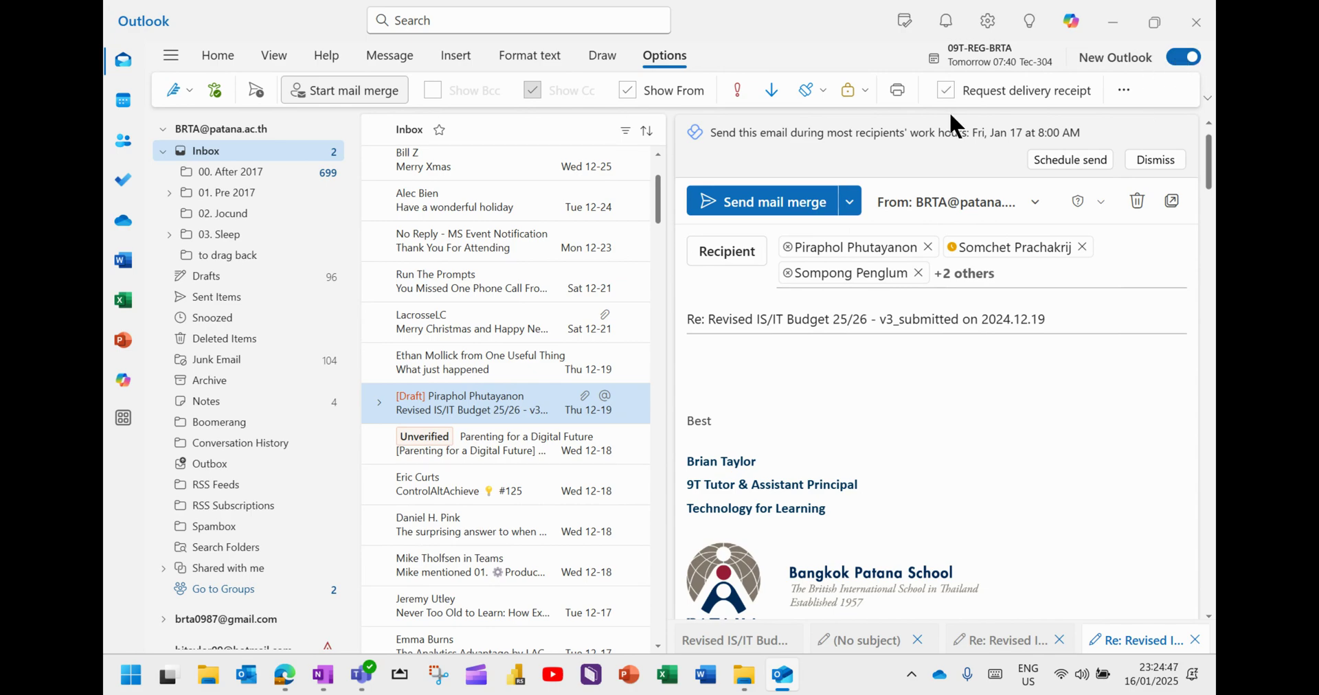
Start a new blank email, open the screen recording dialog from its message body and close it without recording.
left_click(223, 55)
left_click(202, 89)
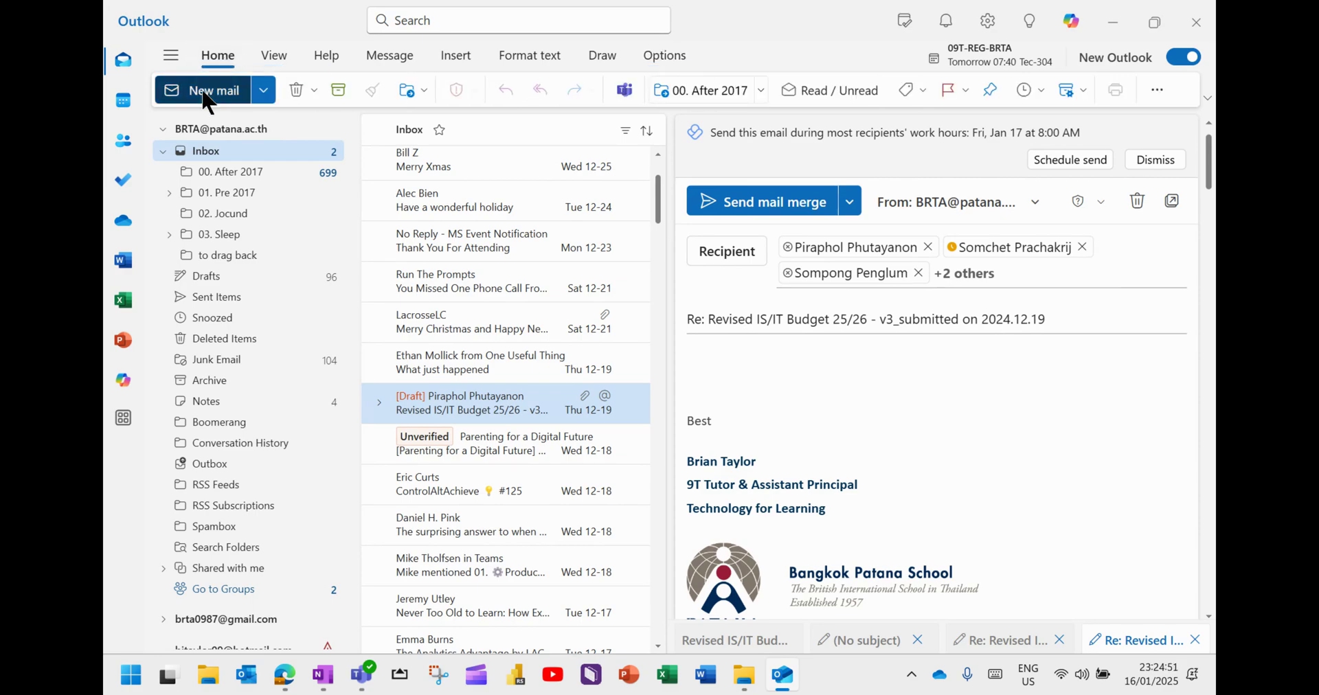
left_click(801, 358)
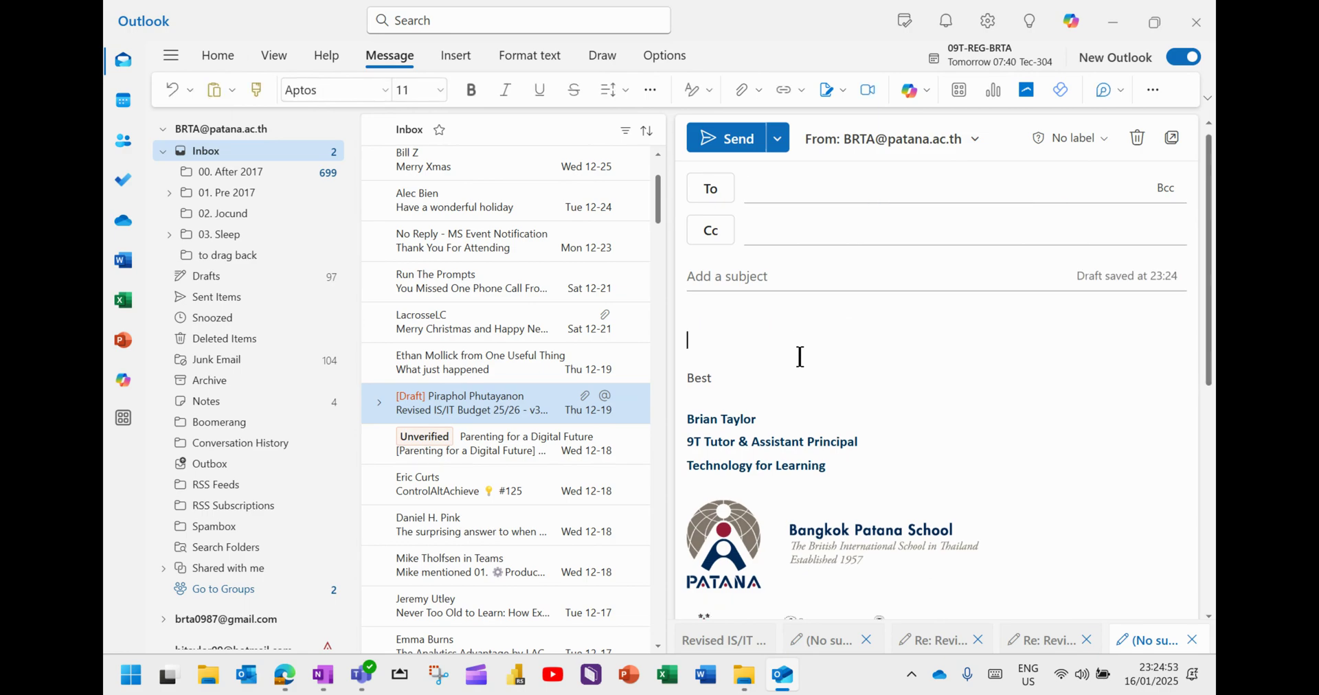
left_click(865, 95)
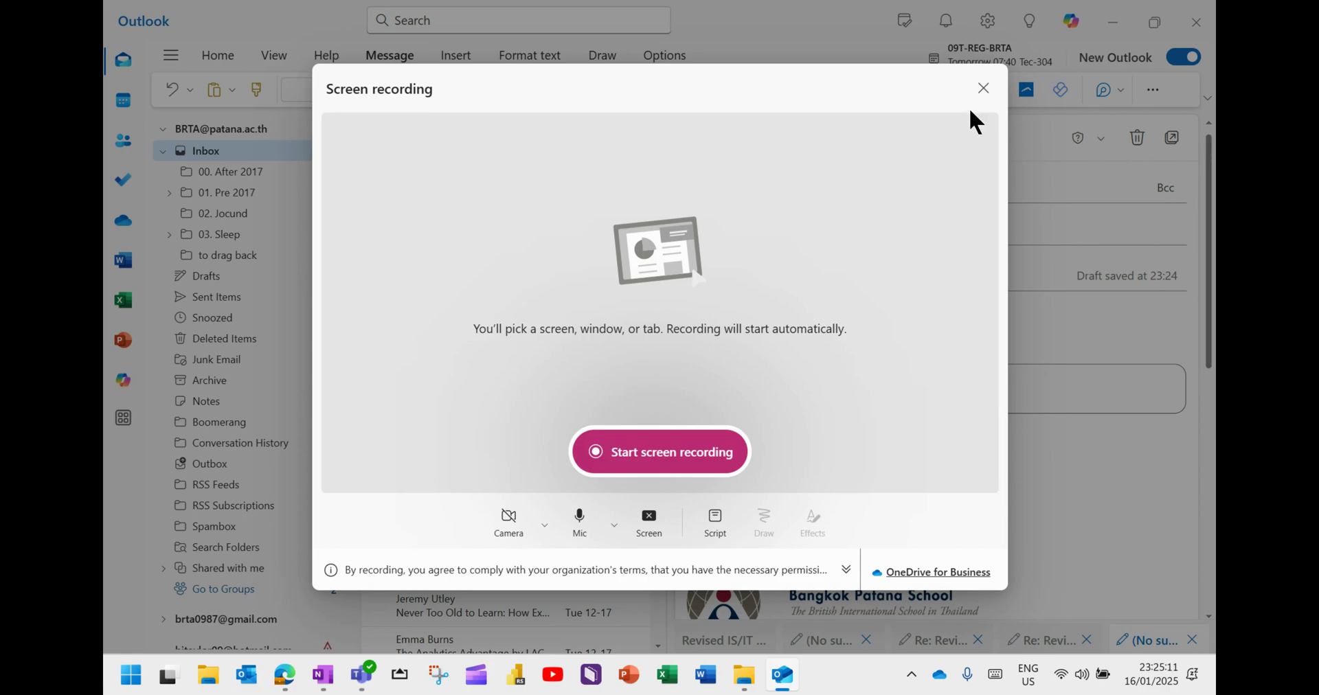
left_click(984, 88)
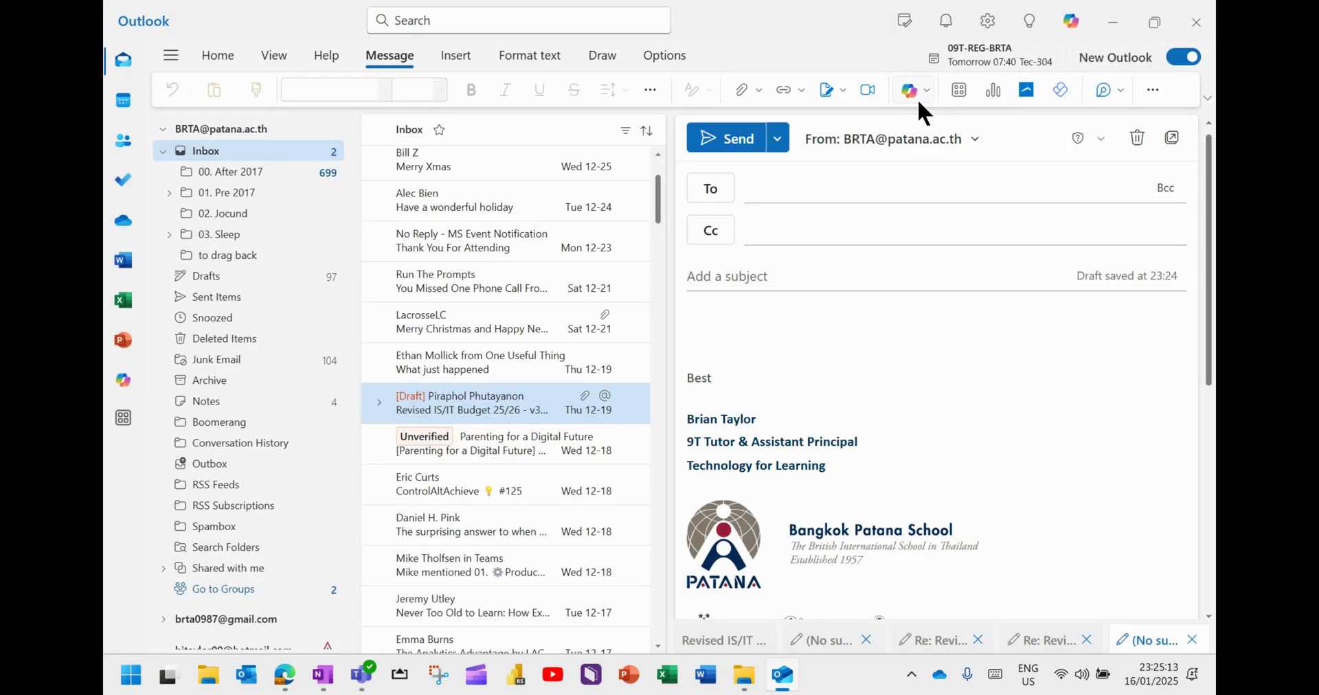
Switch back to the 9T grouping in the browser and open the Screencastify recording controls.
mouse_move(285, 675)
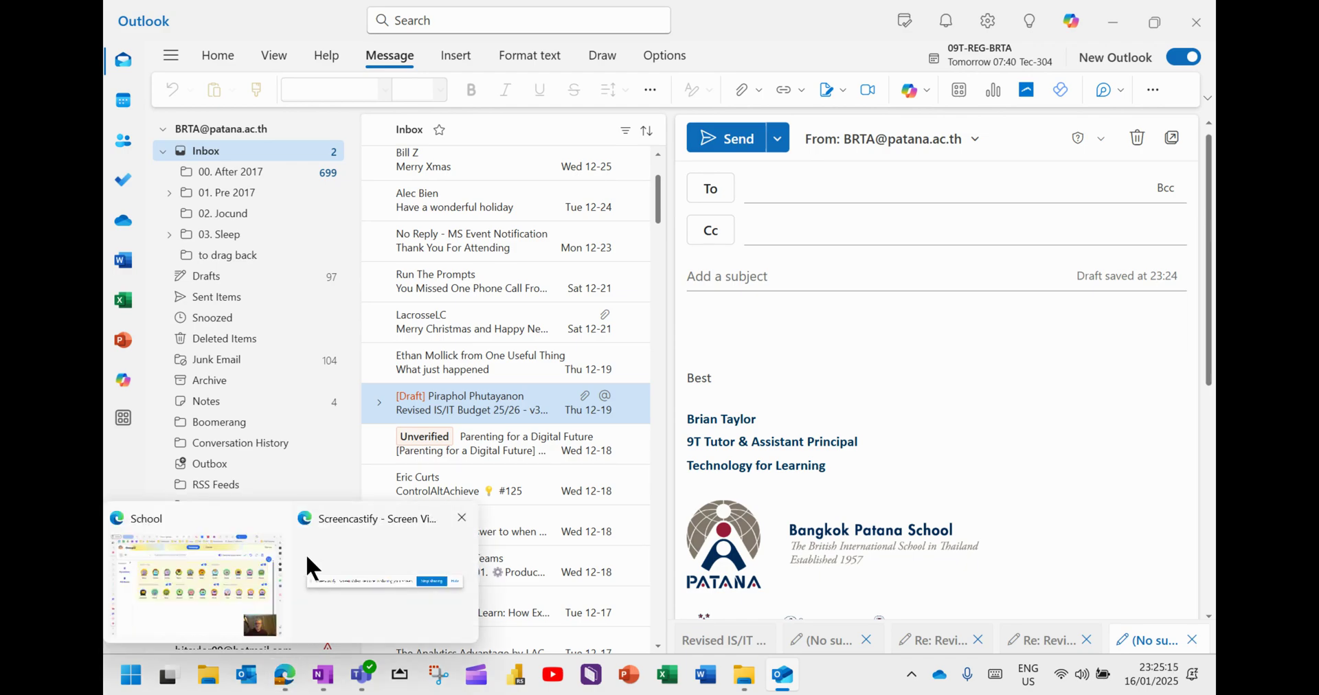
left_click(214, 522)
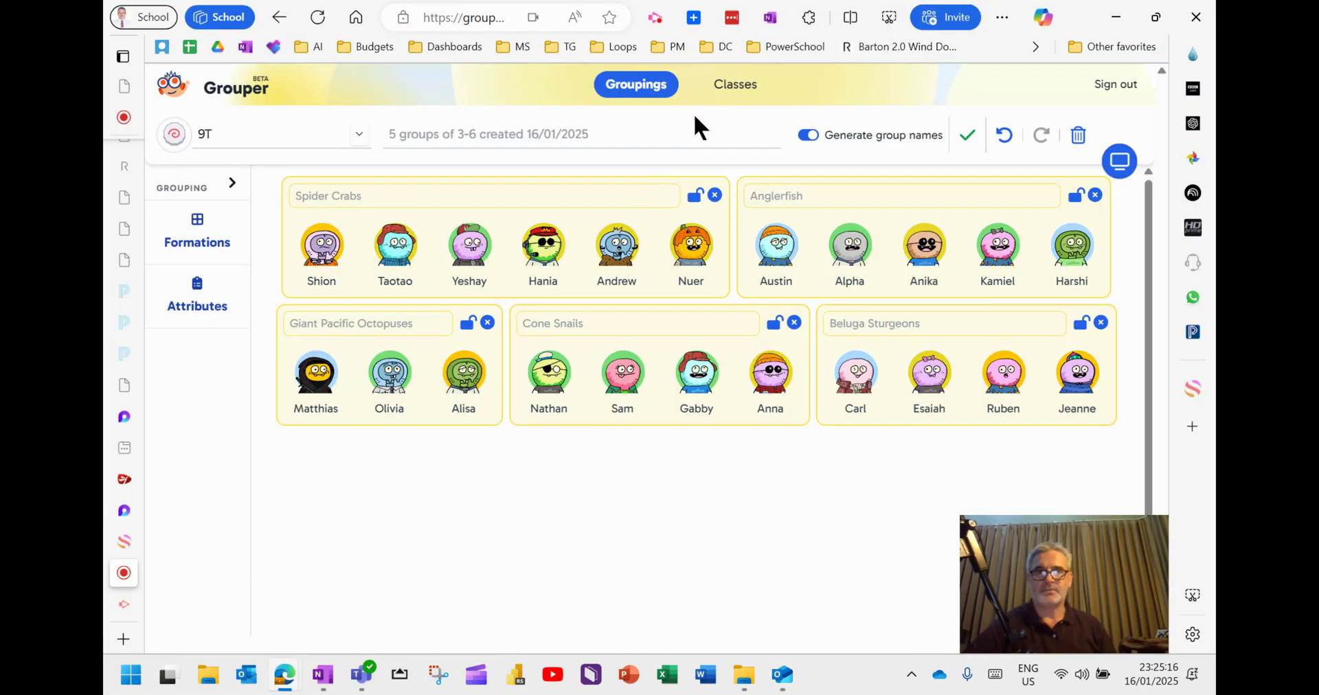
left_click(656, 15)
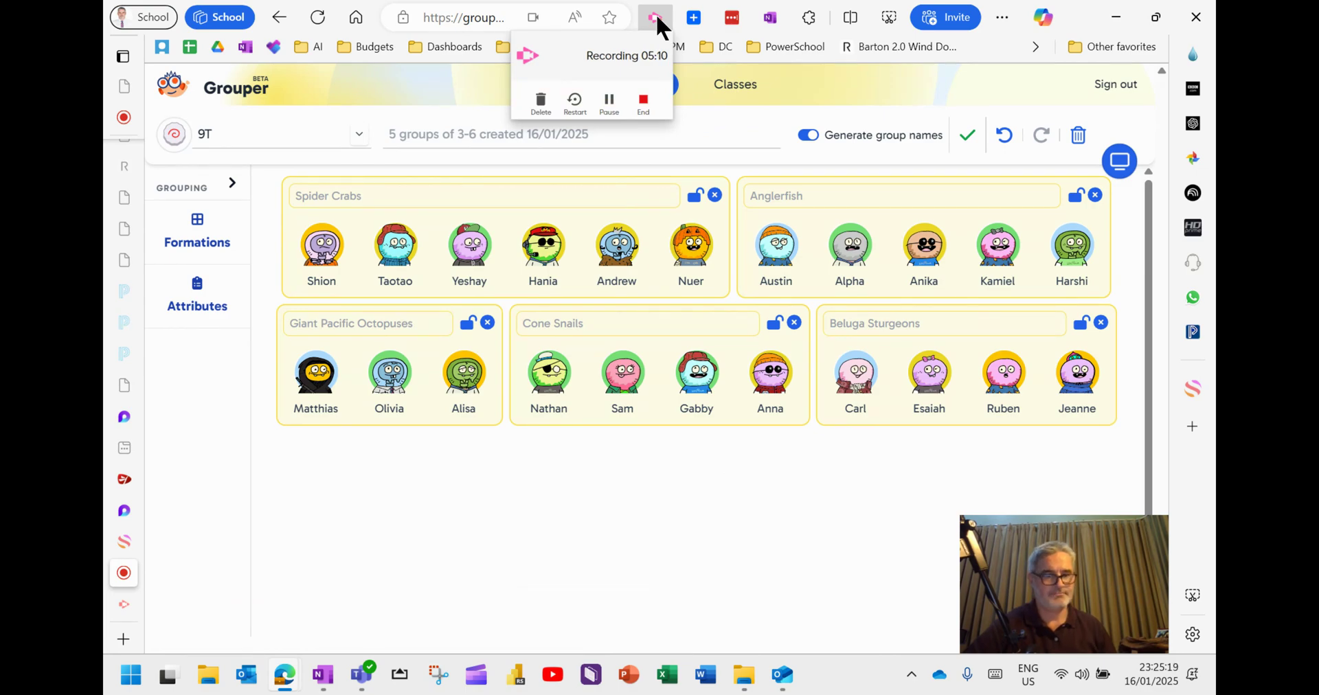